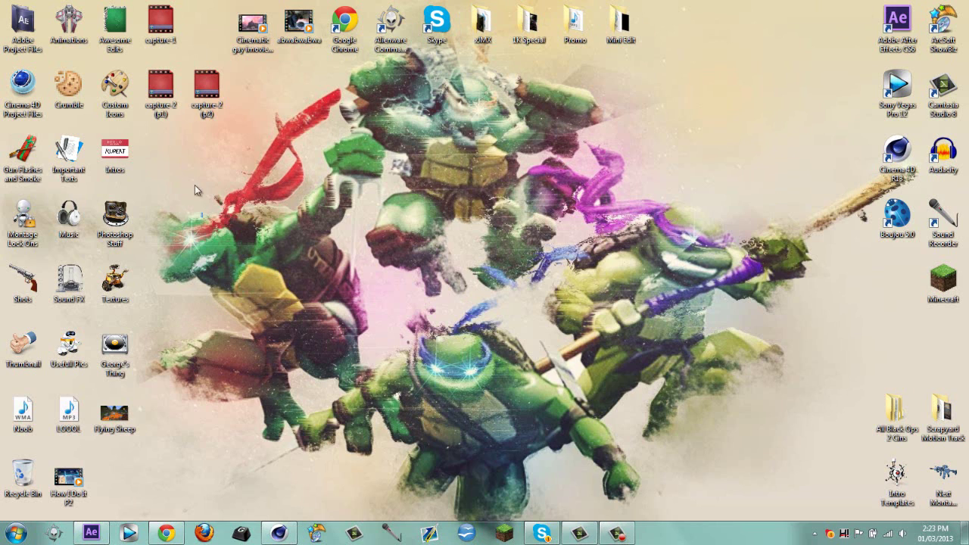
{"action": "left_click_drag", "start_coordinate": [194, 185], "coordinate": [159, 66]}
{"action": "left_click_drag", "start_coordinate": [262, 183], "coordinate": [158, 64]}
{"action": "left_click_drag", "start_coordinate": [226, 180], "coordinate": [139, 67]}
{"action": "left_click", "coordinate": [140, 66]}
Switch to Chrome, play the opening of the HawK RS video as a shattered-text reference, pause it and minimize the browser
{"action": "left_click", "coordinate": [166, 533]}
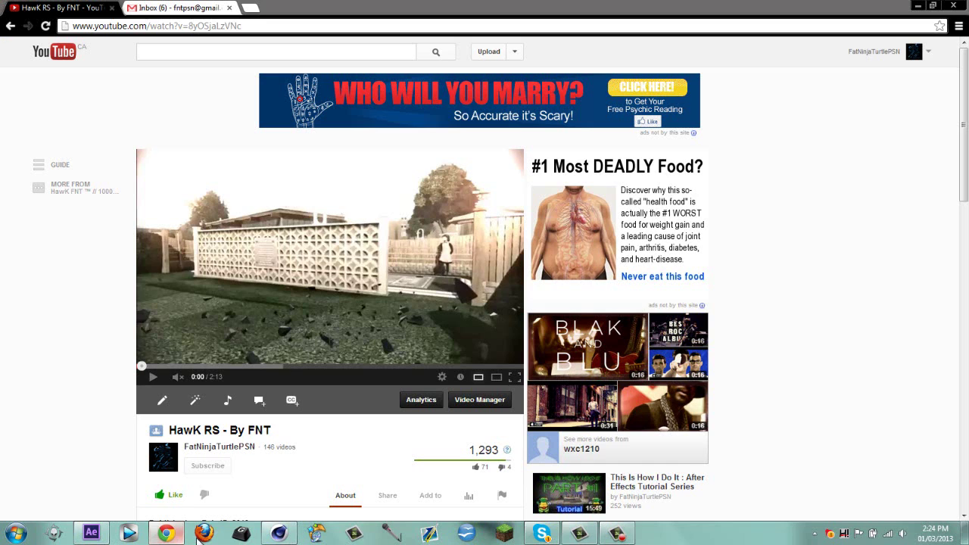
{"action": "left_click", "coordinate": [308, 299]}
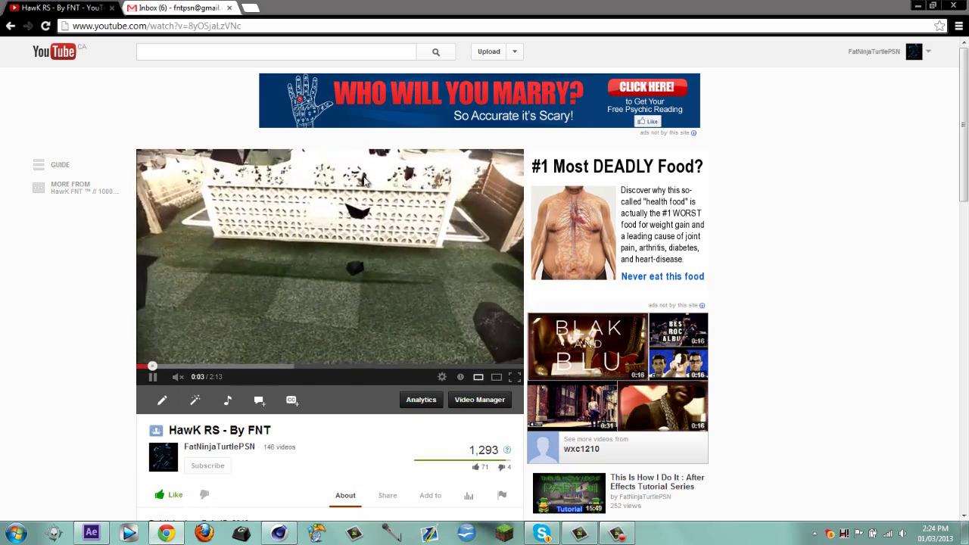
{"action": "left_click", "coordinate": [330, 181]}
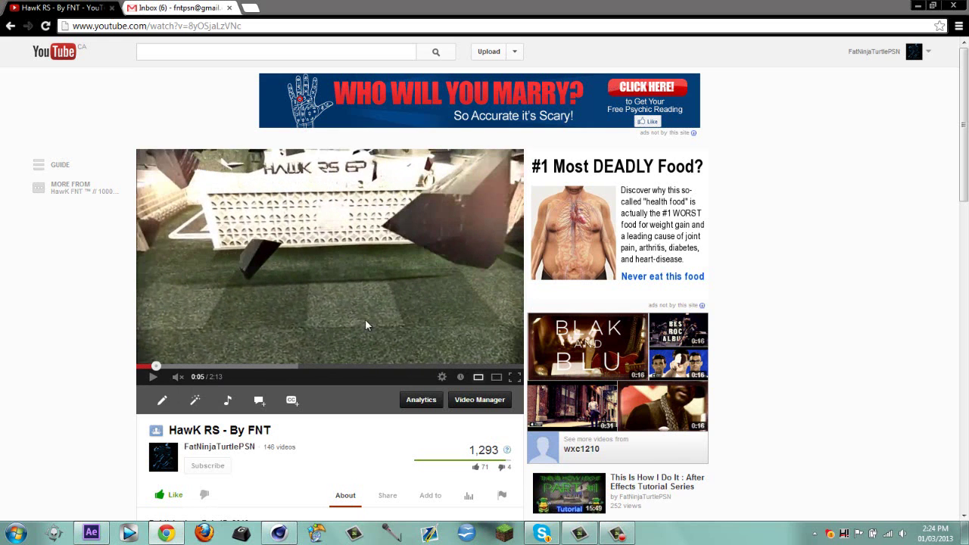
{"action": "left_click", "coordinate": [182, 536]}
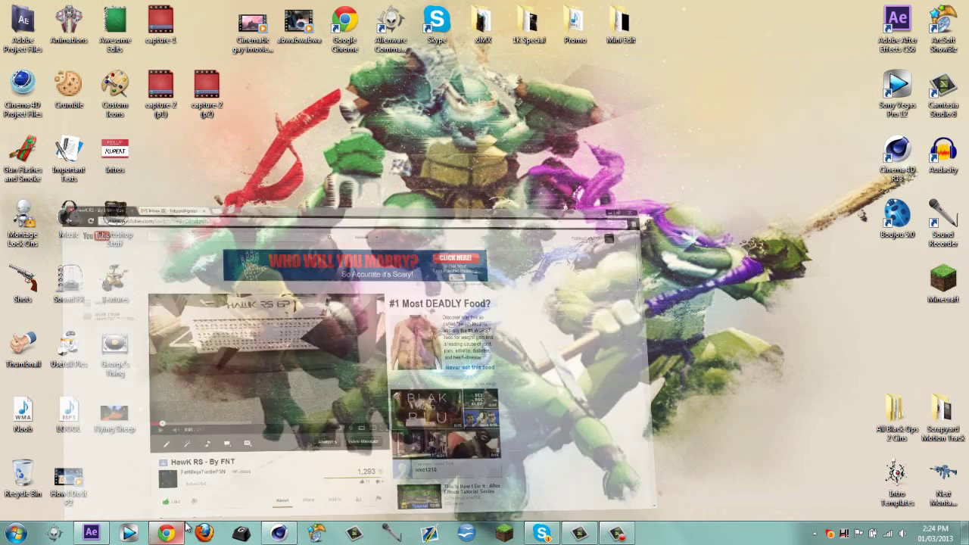
Switch to Cinema 4D, add a MoText object reading FNT and move it along X to about -152 cm
{"action": "mouse_move", "coordinate": [280, 533]}
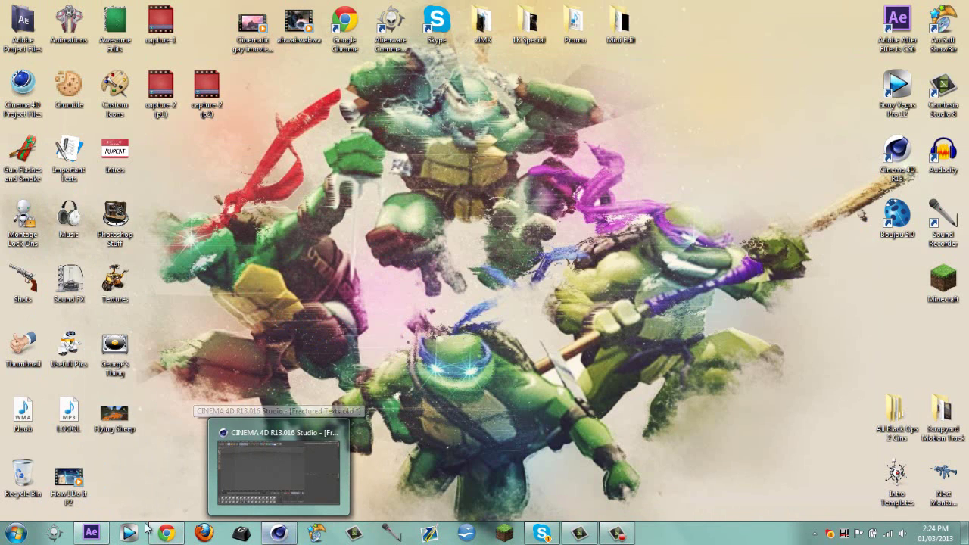
{"action": "left_click", "coordinate": [279, 532]}
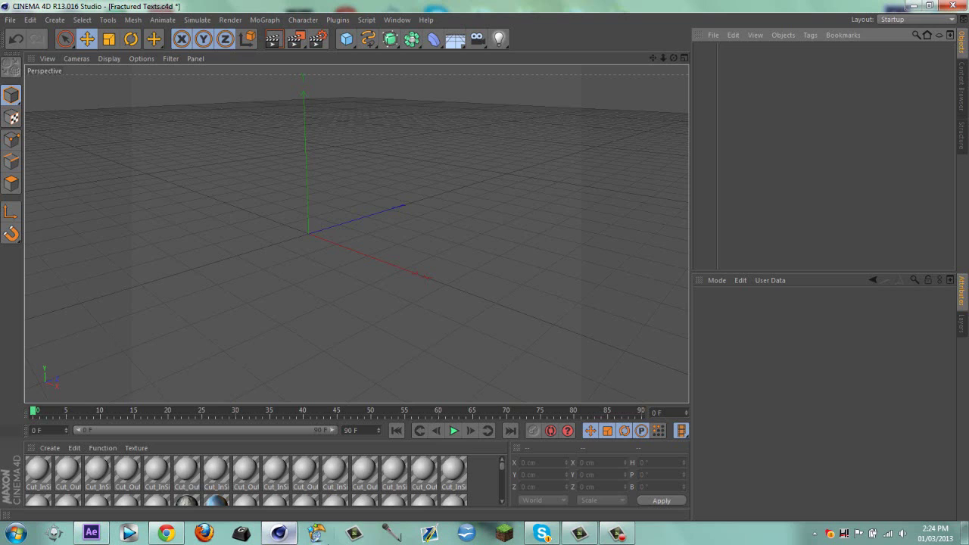
{"action": "left_click", "coordinate": [265, 23]}
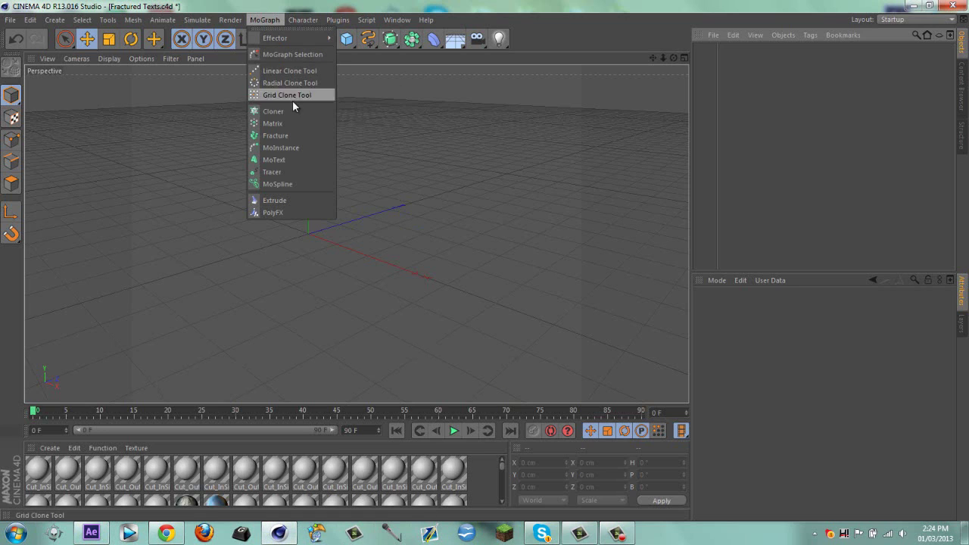
{"action": "left_click", "coordinate": [274, 159]}
{"action": "left_click", "coordinate": [741, 374]}
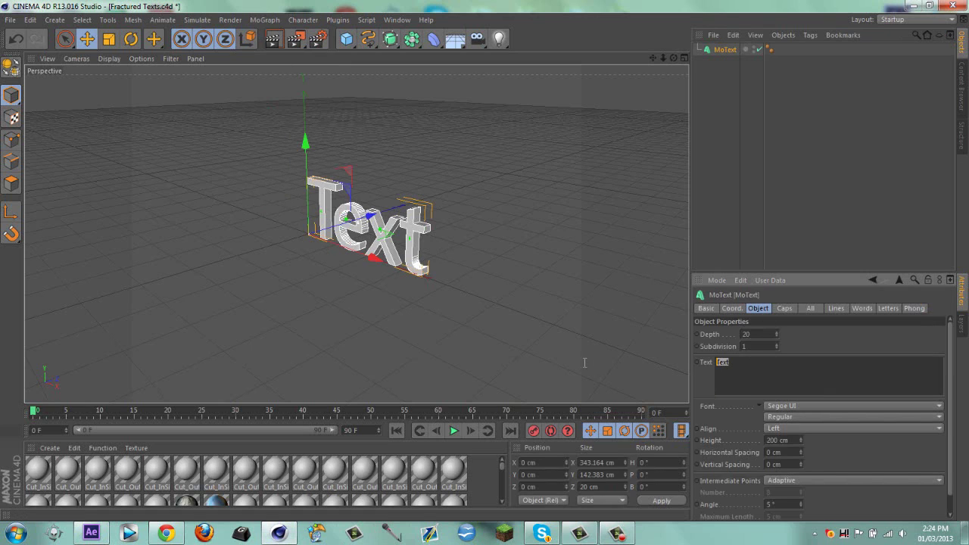
{"action": "key", "text": "ctrl+a"}
{"action": "type", "text": "FNT"}
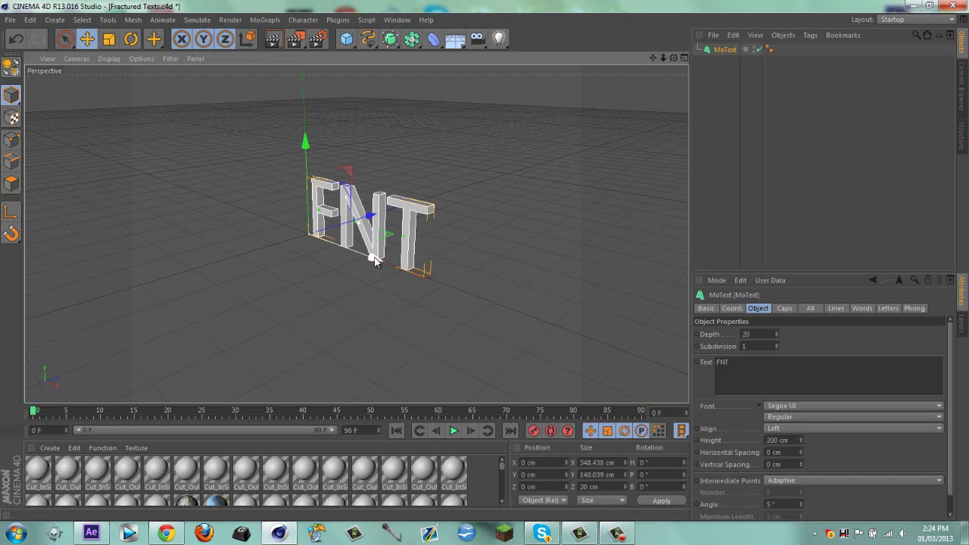
{"action": "left_click_drag", "start_coordinate": [372, 258], "coordinate": [335, 242]}
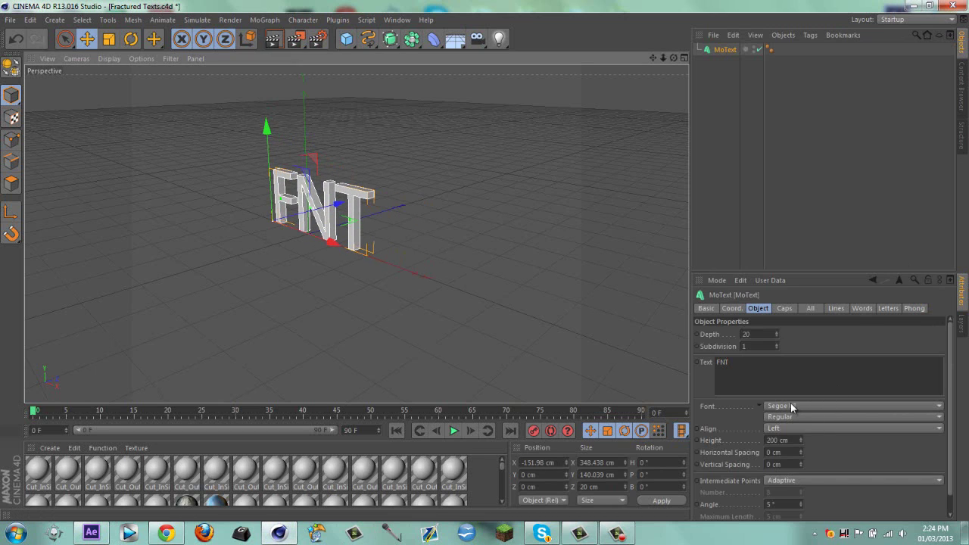
Set the font of the FNT text to Dredwerkz
{"action": "left_click", "coordinate": [857, 408]}
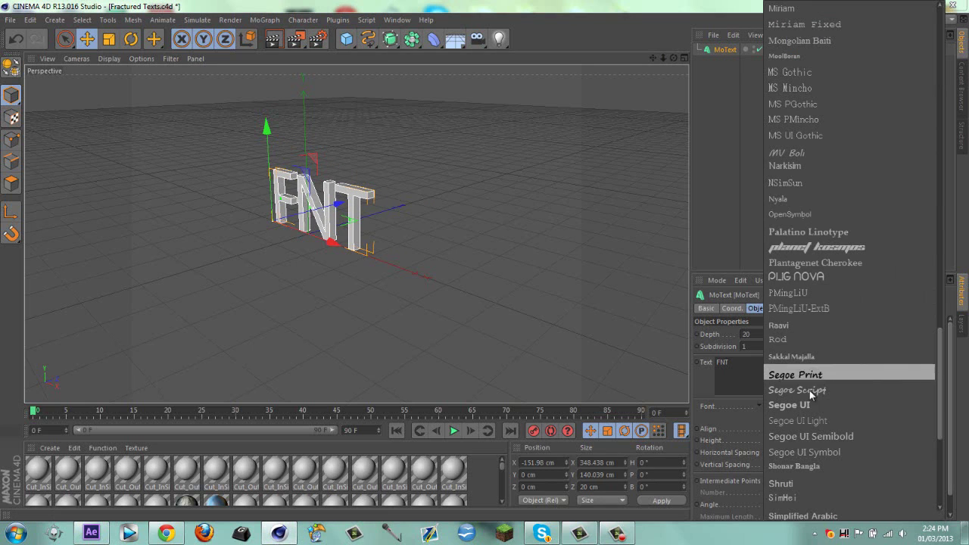
{"action": "scroll", "coordinate": [818, 394], "scroll_direction": "up", "scroll_amount": 20}
{"action": "scroll", "coordinate": [805, 219], "scroll_direction": "up", "scroll_amount": 2}
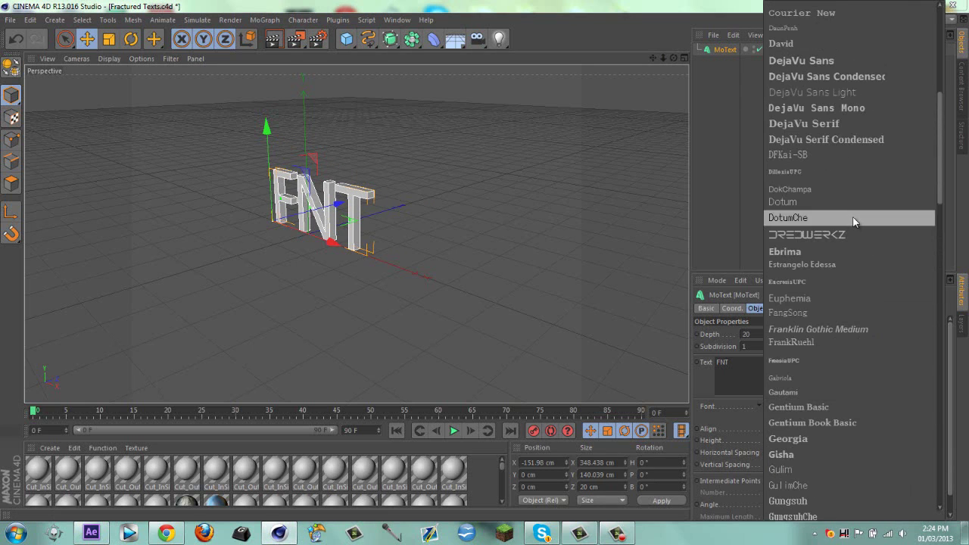
{"action": "left_click", "coordinate": [805, 218]}
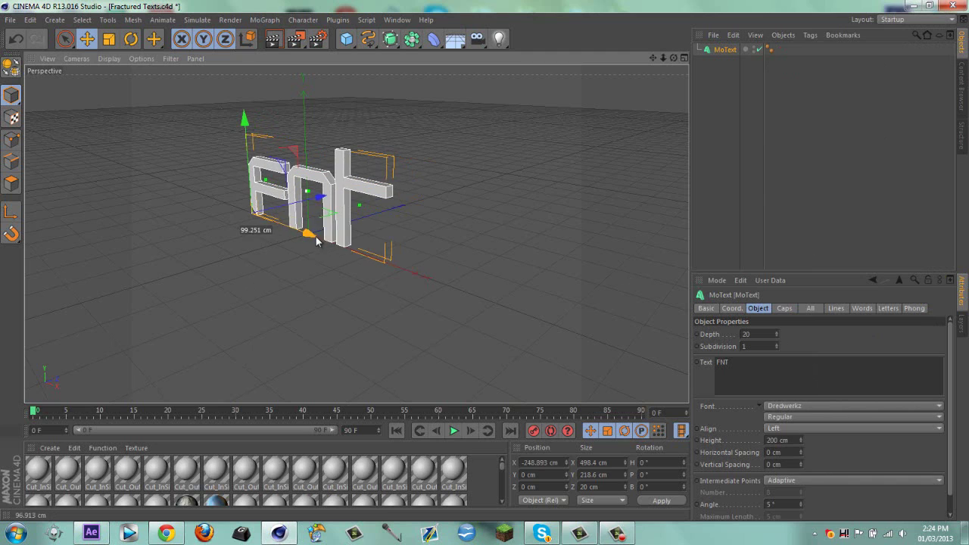
Give the FNT text Fillet Caps at both the start and the end
{"action": "left_click", "coordinate": [785, 309]}
{"action": "left_click", "coordinate": [773, 332]}
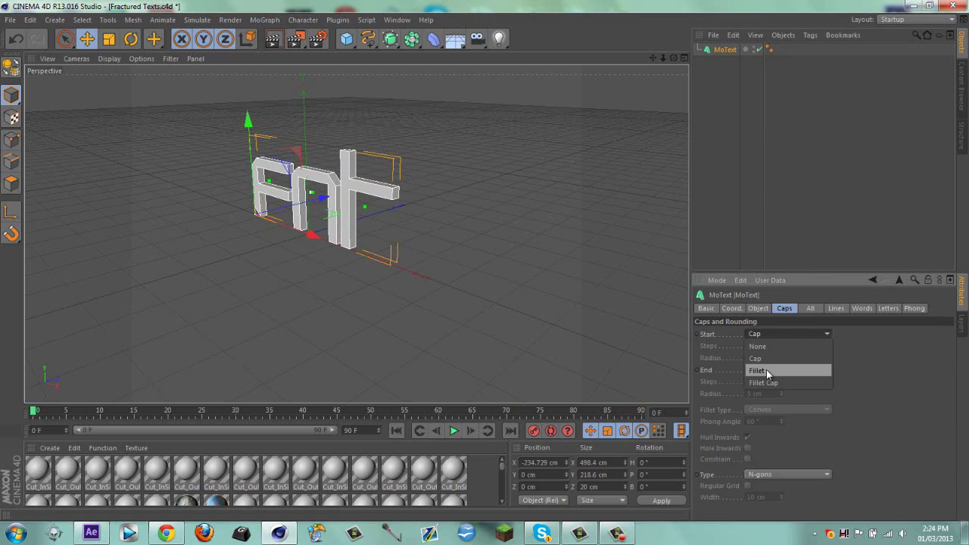
{"action": "left_click", "coordinate": [768, 382]}
{"action": "left_click", "coordinate": [769, 371]}
{"action": "left_click", "coordinate": [787, 417]}
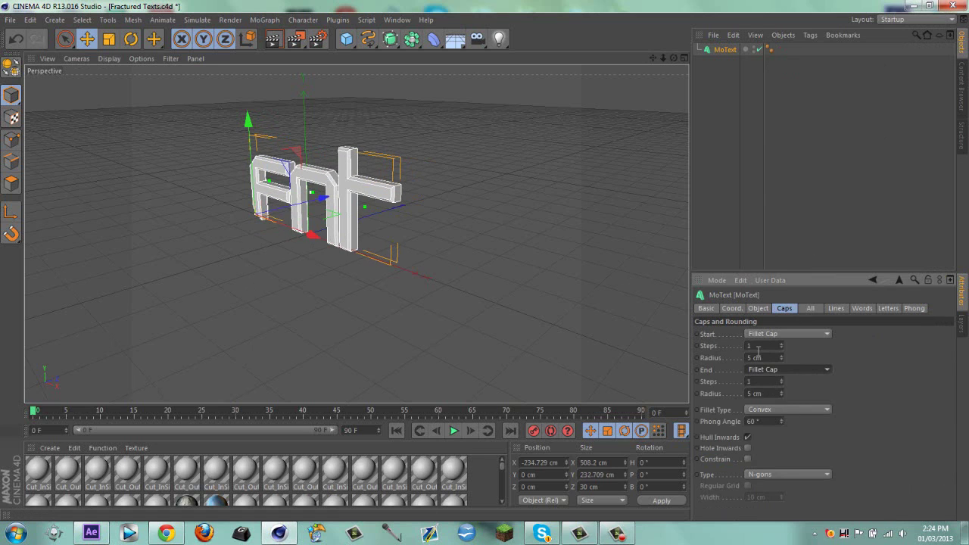
Set the FNT text's depth to 72 and move it along X to about -232 cm
{"action": "left_click", "coordinate": [732, 308]}
{"action": "left_click", "coordinate": [759, 309]}
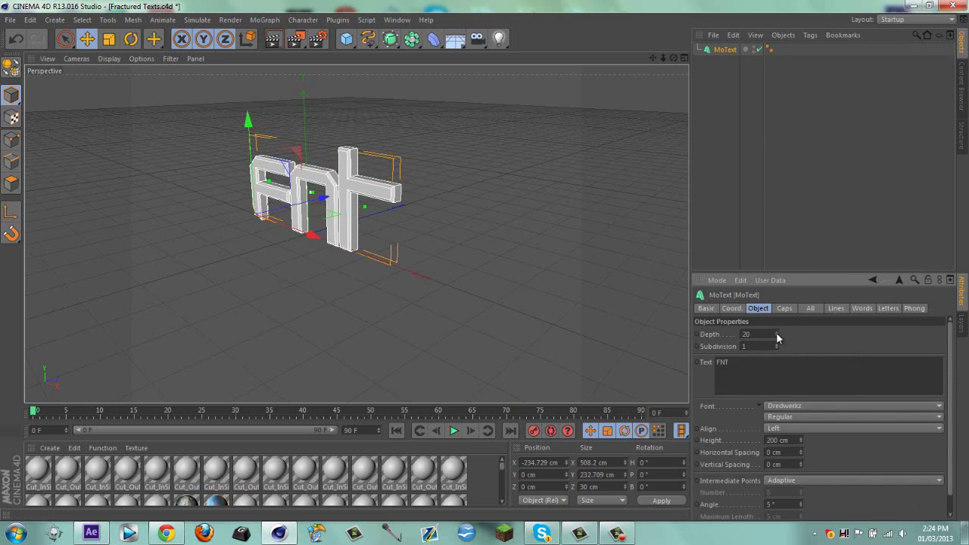
{"action": "left_click_drag", "start_coordinate": [776, 333], "coordinate": [776, 333]}
{"action": "left_click_drag", "start_coordinate": [313, 235], "coordinate": [537, 282]}
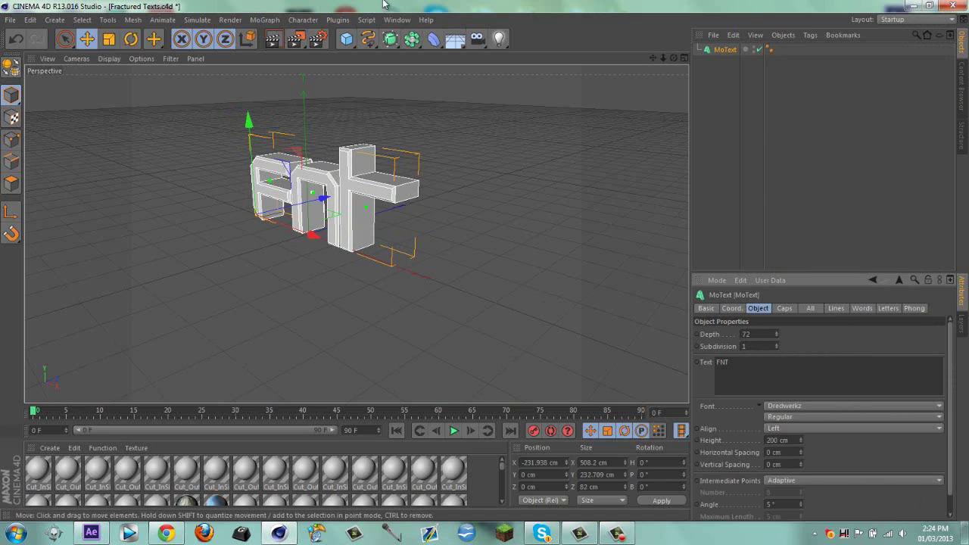
Open the Thrausi fracture plugin for the FNT text
{"action": "left_click", "coordinate": [337, 20]}
{"action": "mouse_move", "coordinate": [401, 55]}
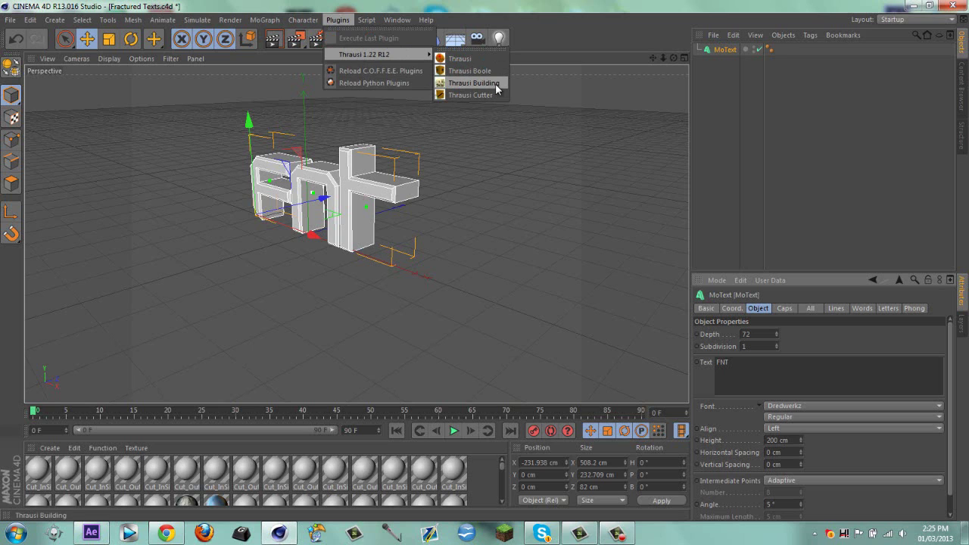
{"action": "left_click", "coordinate": [479, 58]}
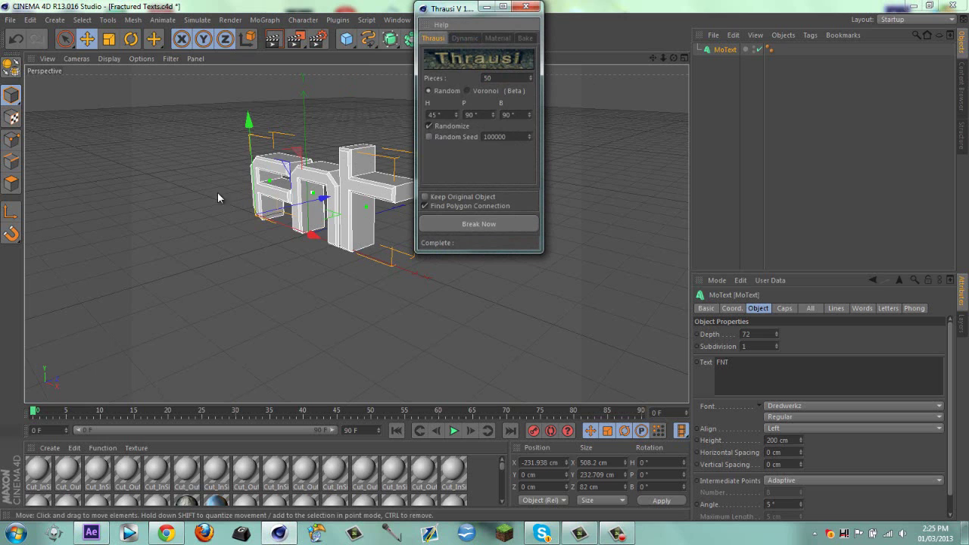
Switch to Chrome and replay the start of the HawK RS video to examine the shattered pieces, pausing on them
{"action": "left_click", "coordinate": [170, 534]}
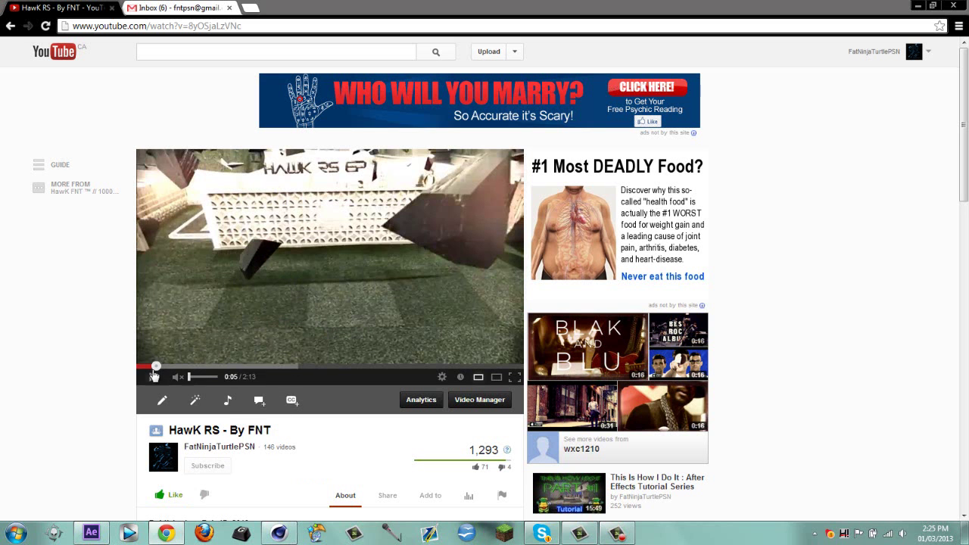
{"action": "left_click", "coordinate": [146, 367]}
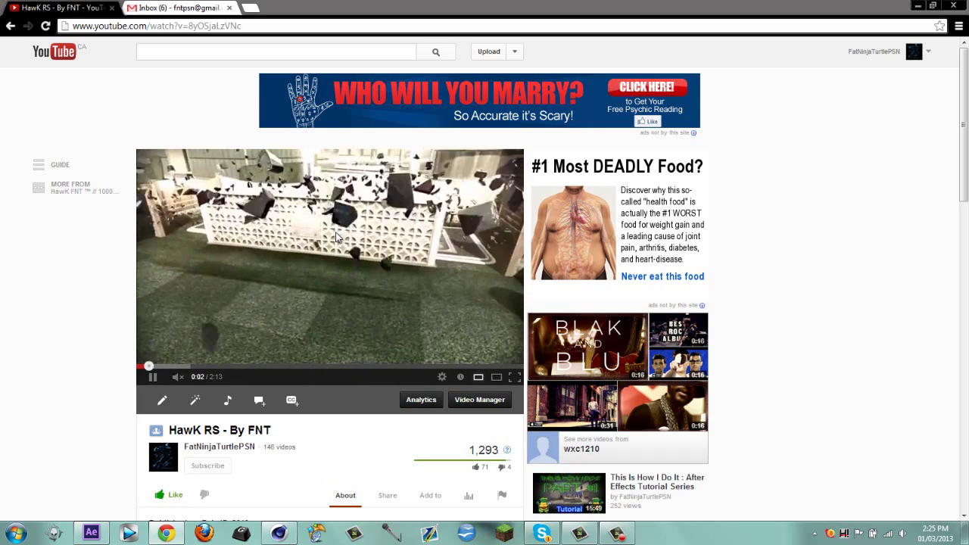
{"action": "left_click", "coordinate": [256, 169]}
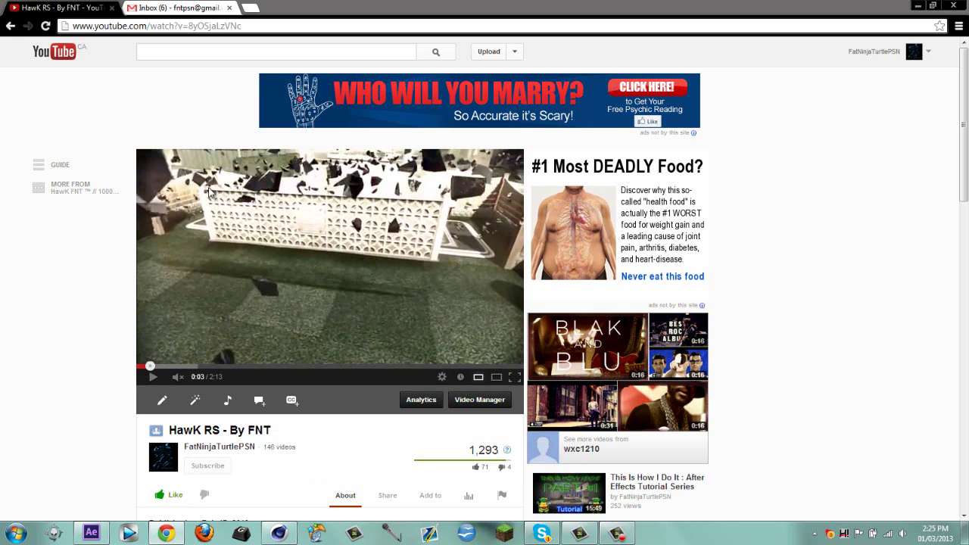
Switch back to Cinema 4D, break the FNT text into 50 random pieces with Thrausi and close the plugin
{"action": "left_click", "coordinate": [279, 532]}
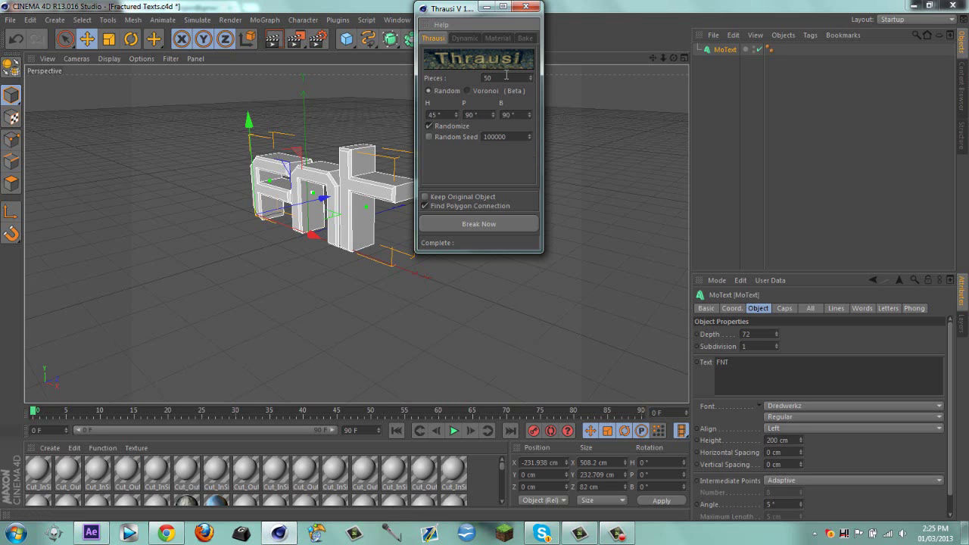
{"action": "left_click", "coordinate": [476, 224]}
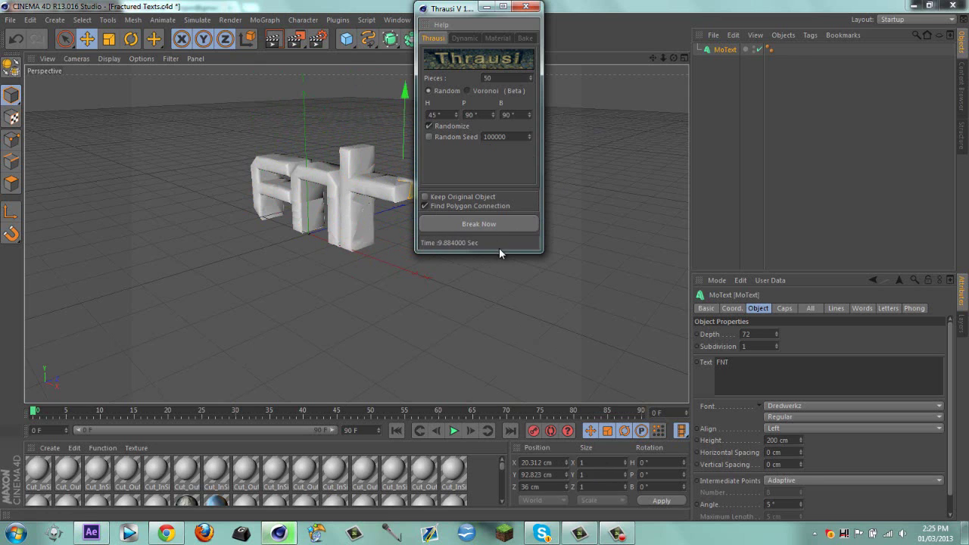
{"action": "left_click", "coordinate": [526, 8]}
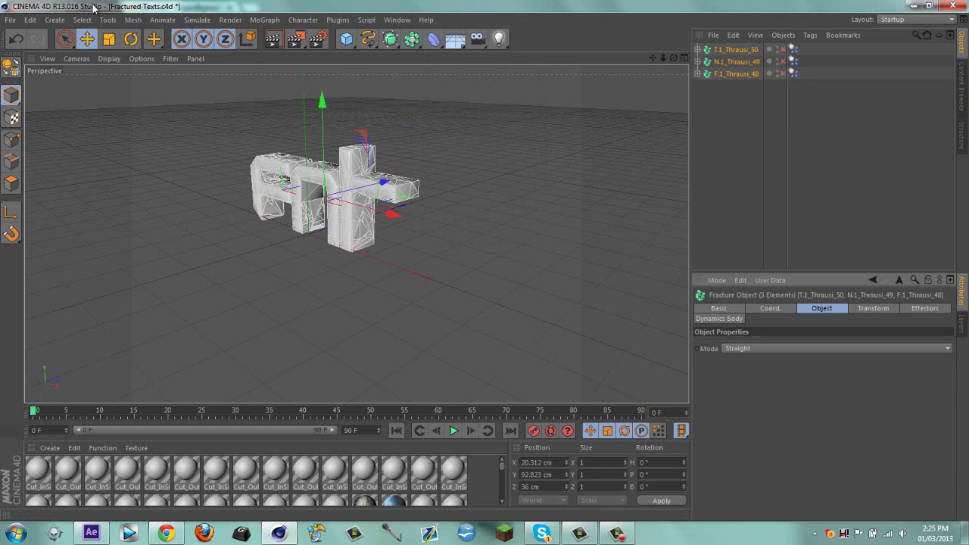
Select the three fractured letter objects and export them to the Desktop as a Wavefront OBJ file named Fnt Tut Text
{"action": "left_click", "coordinate": [10, 20]}
{"action": "left_click", "coordinate": [716, 136]}
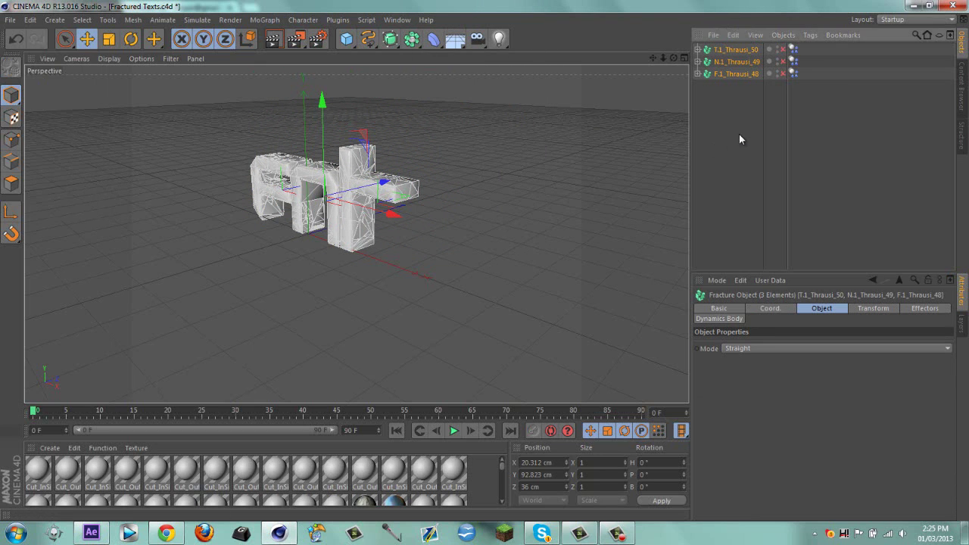
{"action": "left_click_drag", "start_coordinate": [739, 134], "coordinate": [732, 44]}
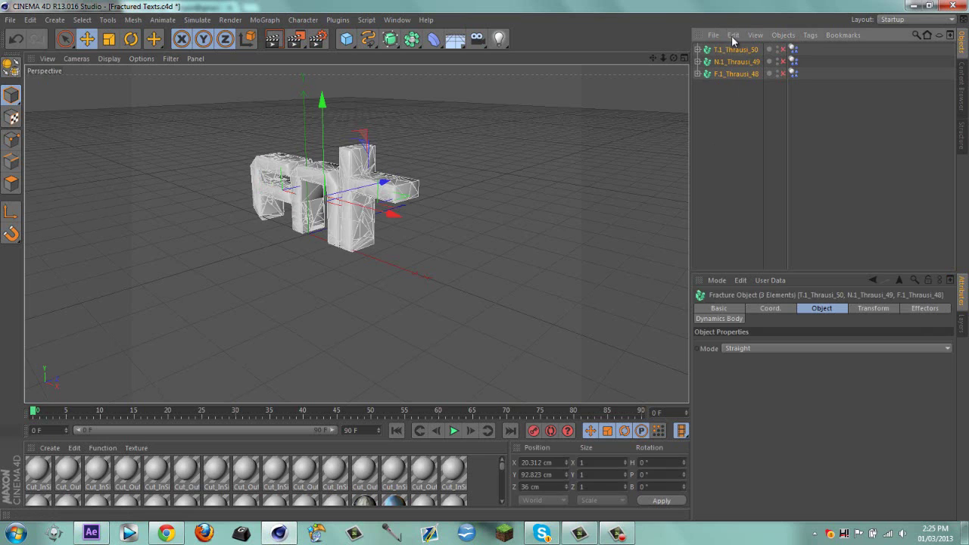
{"action": "left_click", "coordinate": [10, 20]}
{"action": "mouse_move", "coordinate": [50, 189]}
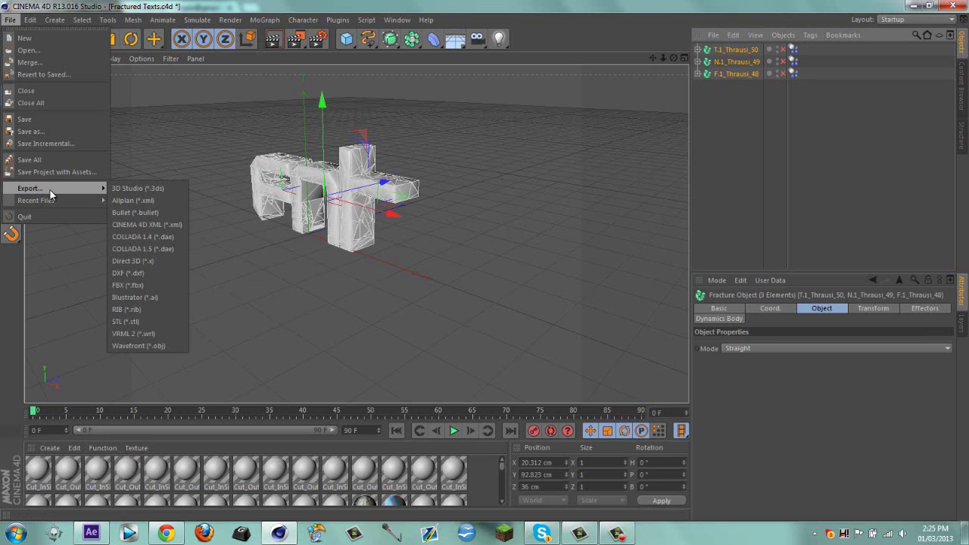
{"action": "left_click", "coordinate": [160, 346]}
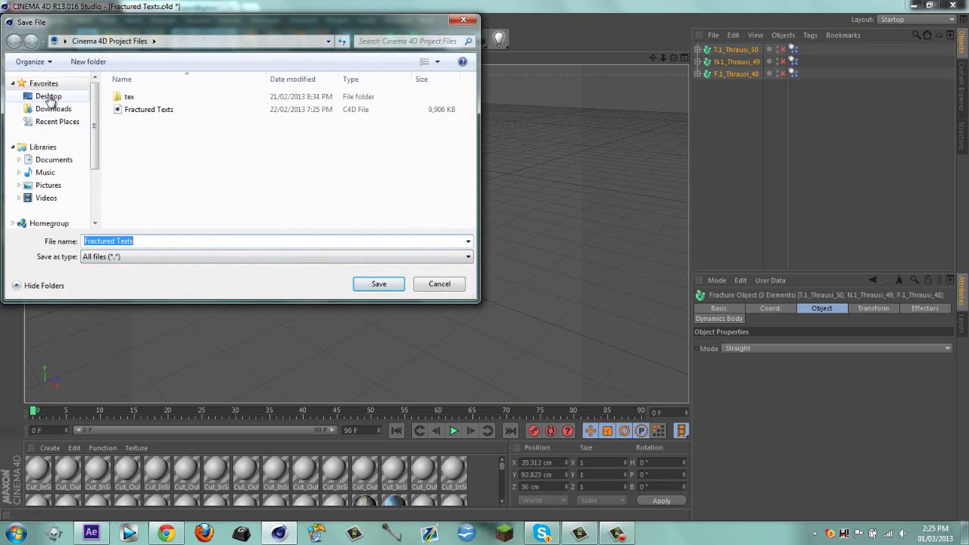
{"action": "left_click", "coordinate": [45, 97]}
{"action": "type", "text": "Fr"}
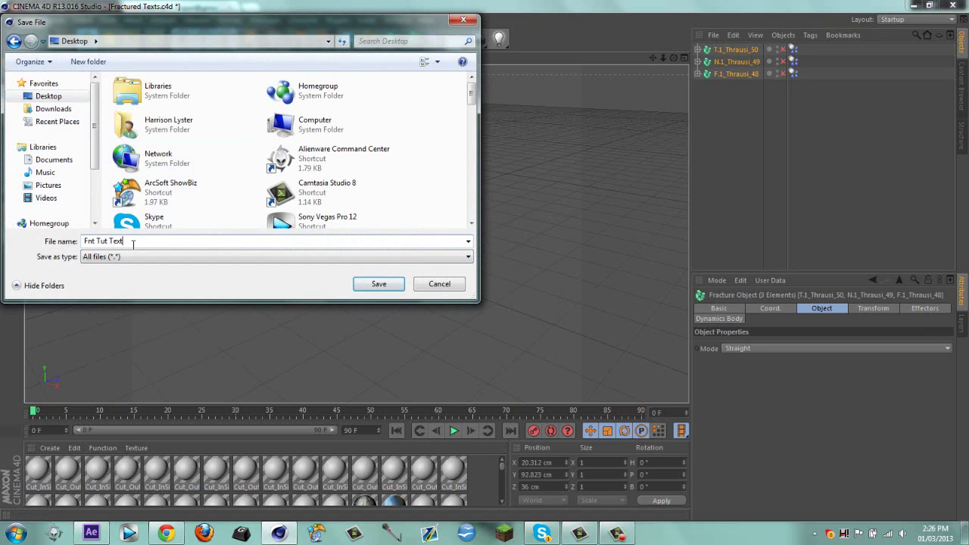
{"action": "key", "text": "Return"}
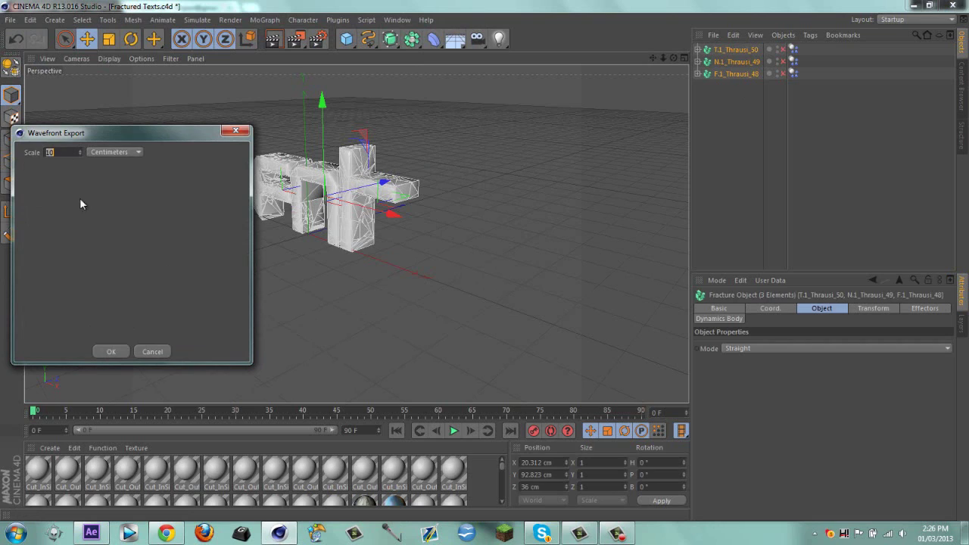
{"action": "left_click", "coordinate": [122, 352]}
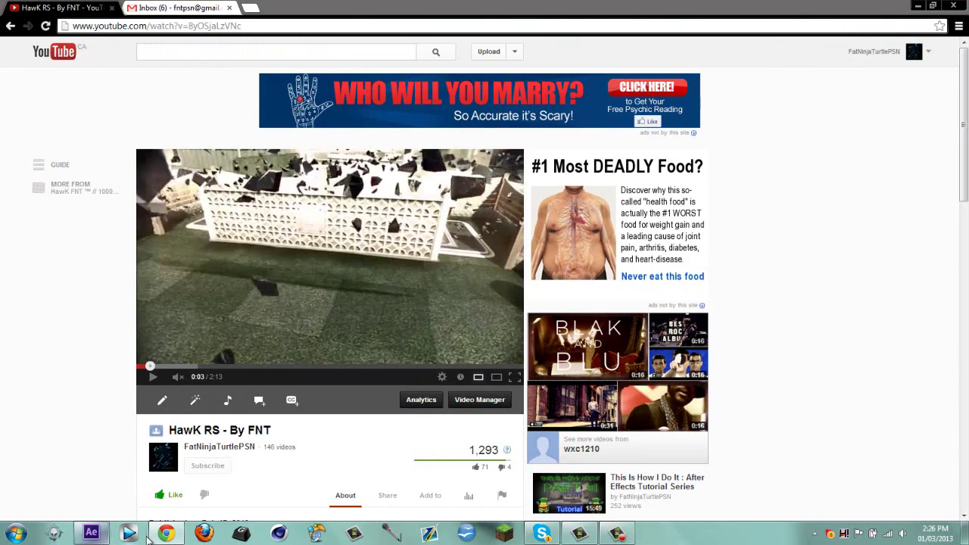
Switch to After Effects and look at the settings for a new composition
{"action": "left_click", "coordinate": [161, 534]}
{"action": "left_click", "coordinate": [90, 533]}
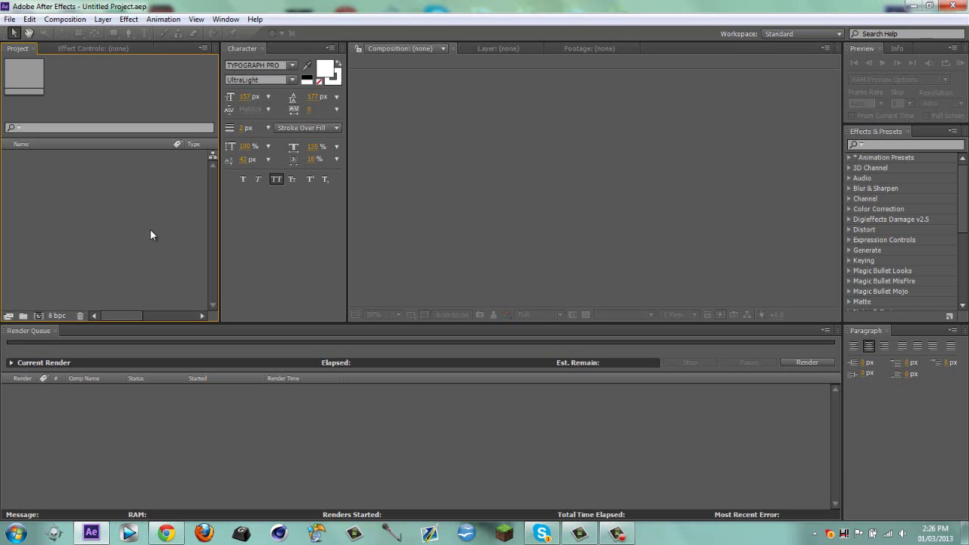
{"action": "left_click", "coordinate": [38, 316]}
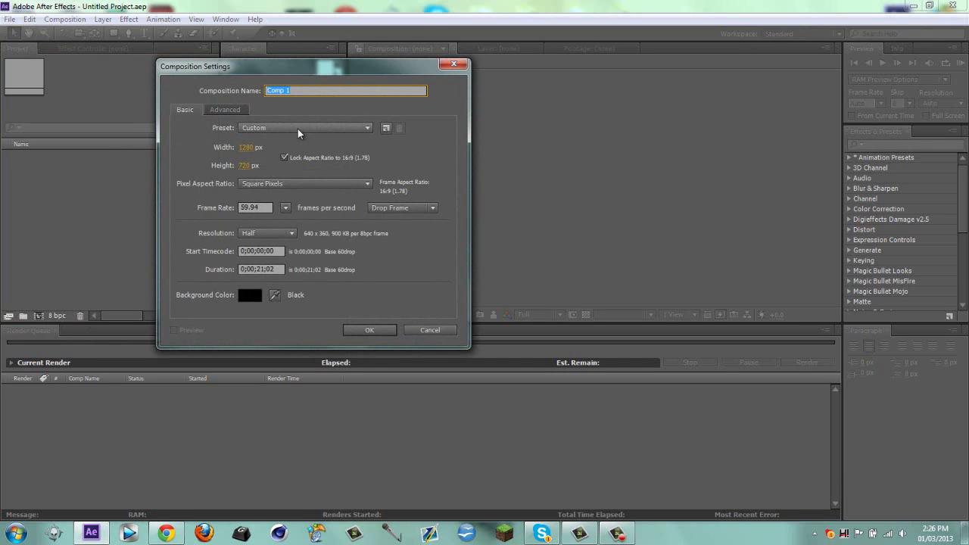
{"action": "left_click", "coordinate": [448, 330]}
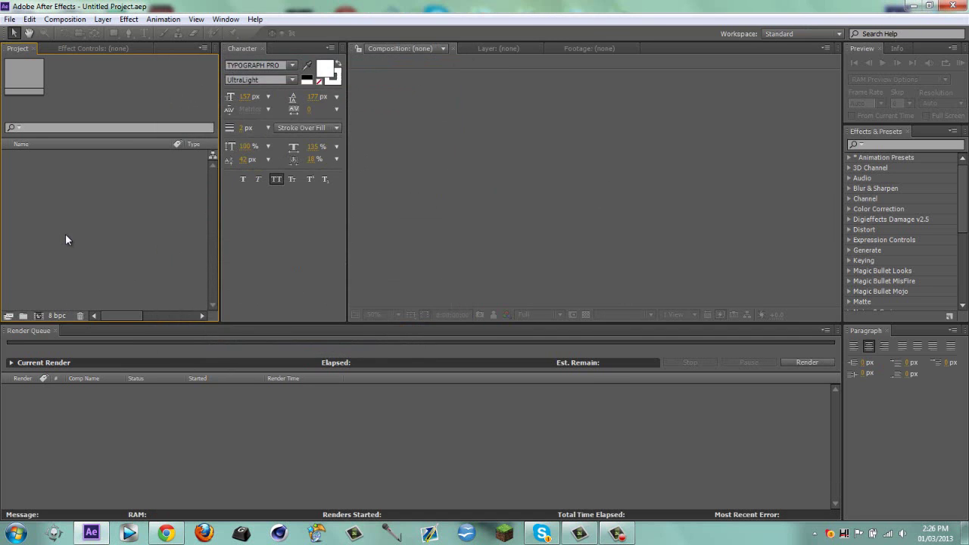
Import the Cinematic .mov gameplay clip from the Desktop and create a composition from it
{"action": "double_click", "coordinate": [65, 233]}
{"action": "left_click", "coordinate": [58, 131]}
{"action": "left_click_drag", "start_coordinate": [599, 152], "coordinate": [611, 288]}
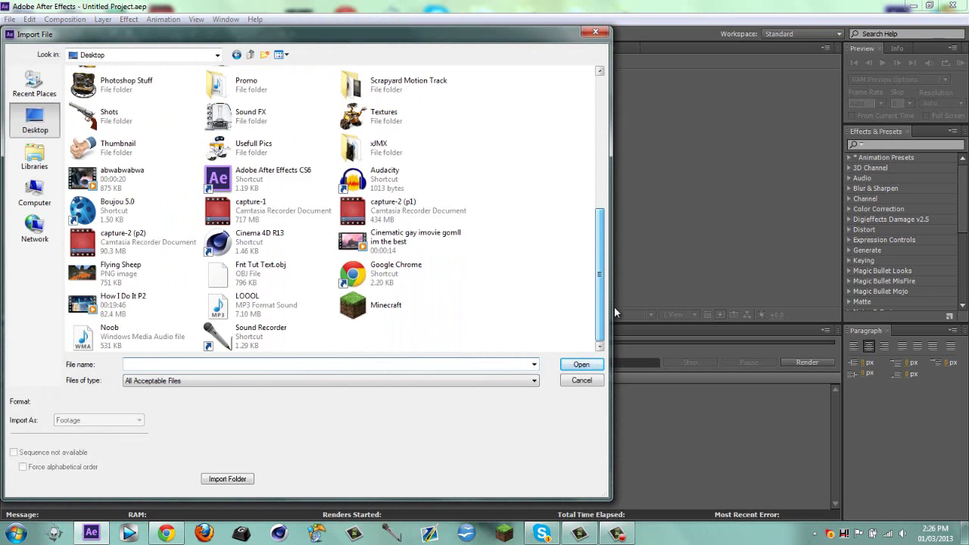
{"action": "left_click", "coordinate": [438, 238]}
{"action": "double_click", "coordinate": [438, 237]}
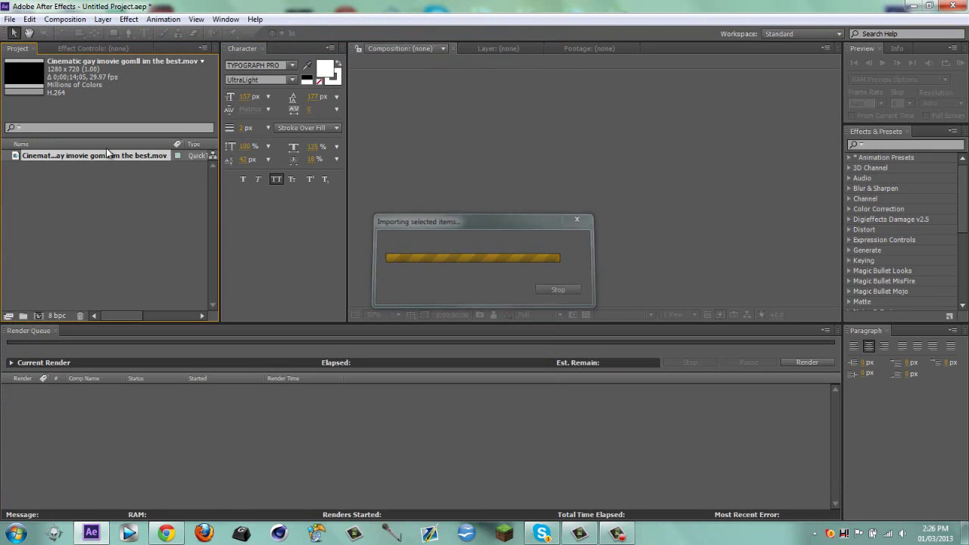
{"action": "left_click_drag", "start_coordinate": [49, 309], "coordinate": [39, 314]}
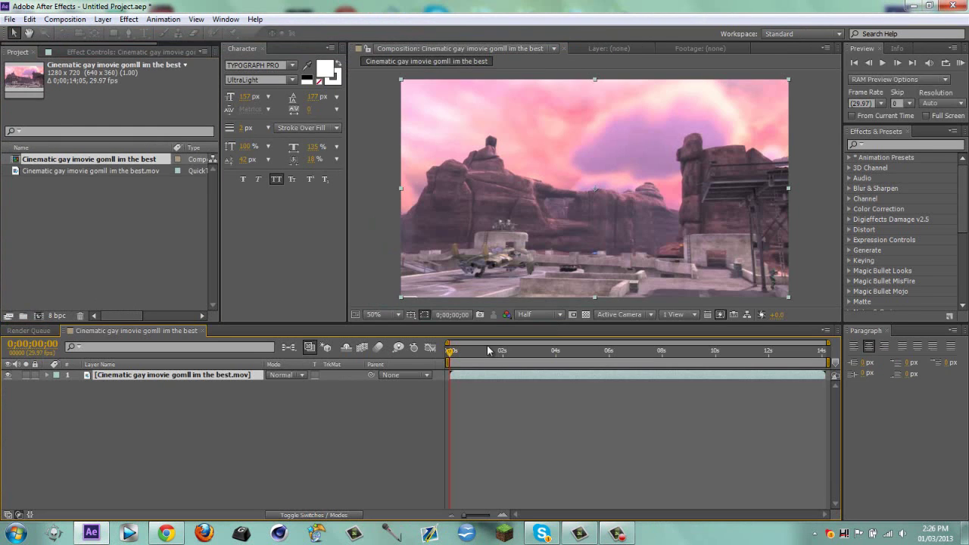
Scrub through the clip, end the work area at 0;00;08;27 and trim the composition to it
{"action": "left_click", "coordinate": [488, 352]}
{"action": "left_click_drag", "start_coordinate": [489, 360], "coordinate": [686, 321]}
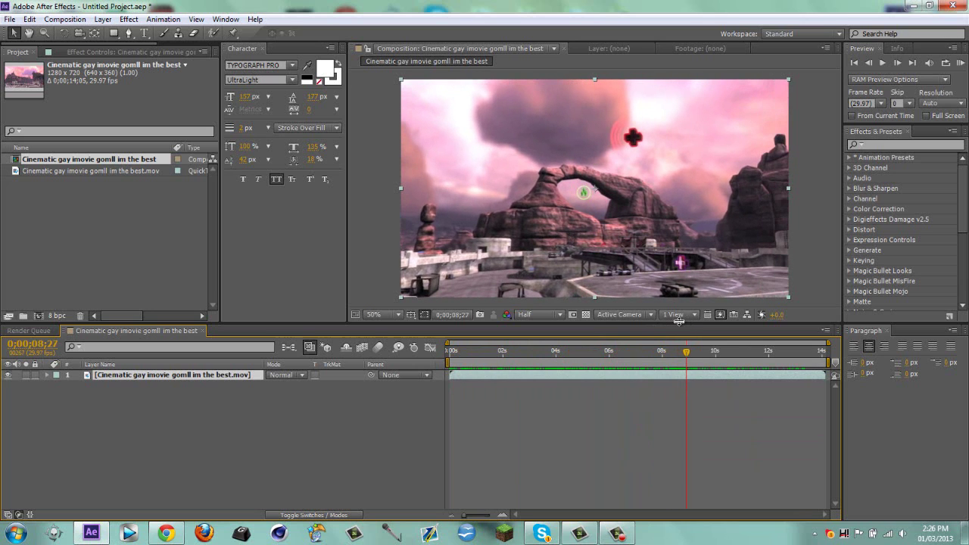
{"action": "right_click", "coordinate": [638, 366]}
{"action": "left_click", "coordinate": [684, 399]}
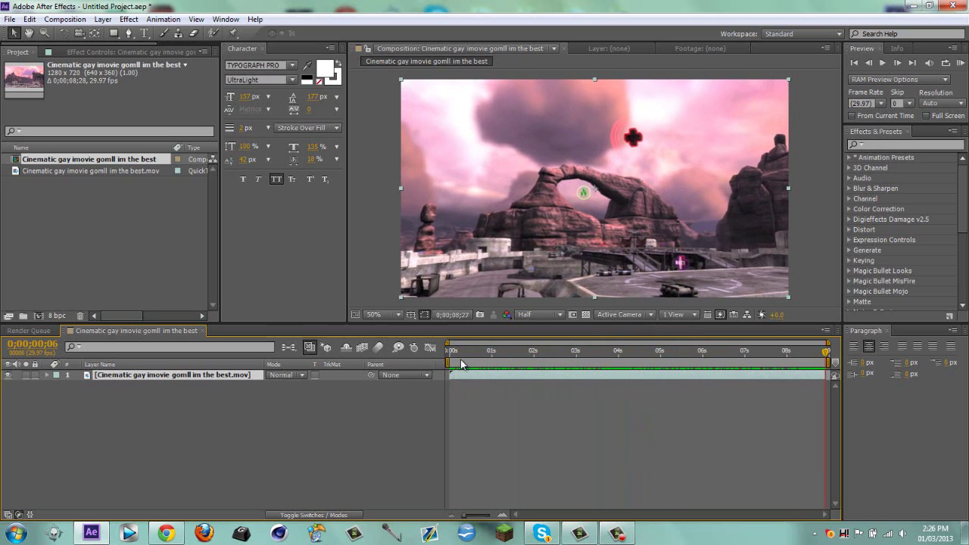
Return to the first frame and run Track Camera on the footage layer
{"action": "mouse_move", "coordinate": [458, 353]}
{"action": "left_mouse_down"}
{"action": "mouse_move", "coordinate": [688, 359]}
{"action": "mouse_move", "coordinate": [448, 358]}
{"action": "left_mouse_up"}
{"action": "right_click", "coordinate": [515, 370]}
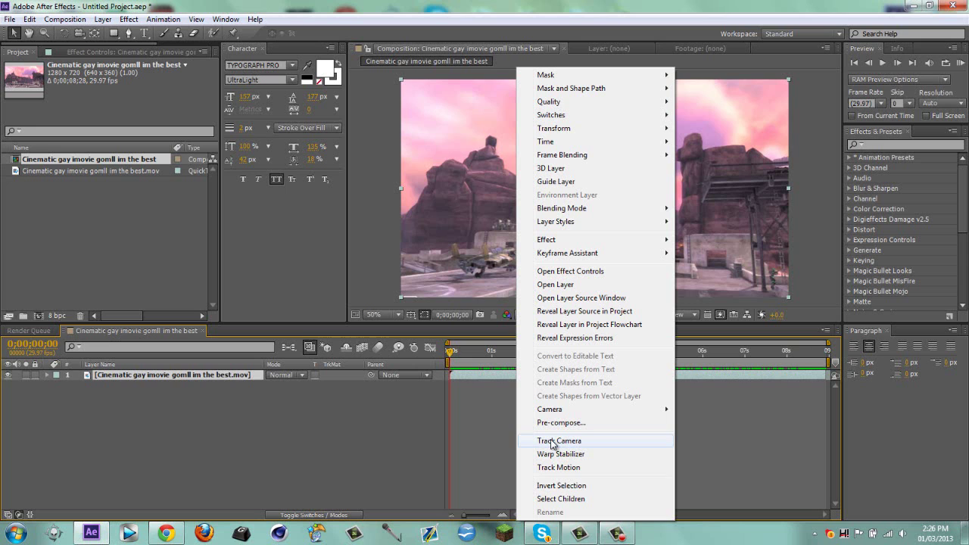
{"action": "left_click", "coordinate": [558, 440]}
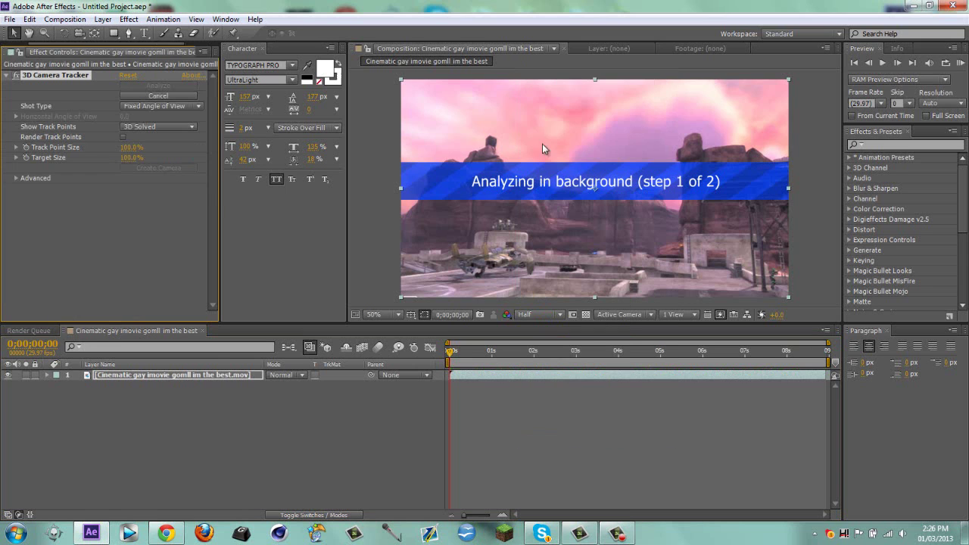
{"action": "left_click", "coordinate": [619, 535]}
{"action": "left_click", "coordinate": [911, 477]}
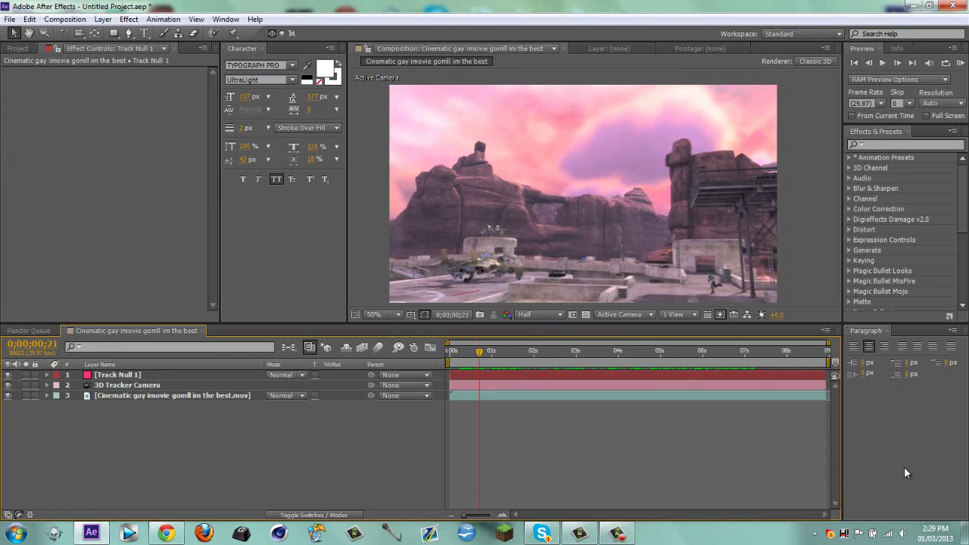
Play and scrub through the tracked composition to examine the camera movement, selecting the footage layer to view its tracker settings
{"action": "key", "text": "space"}
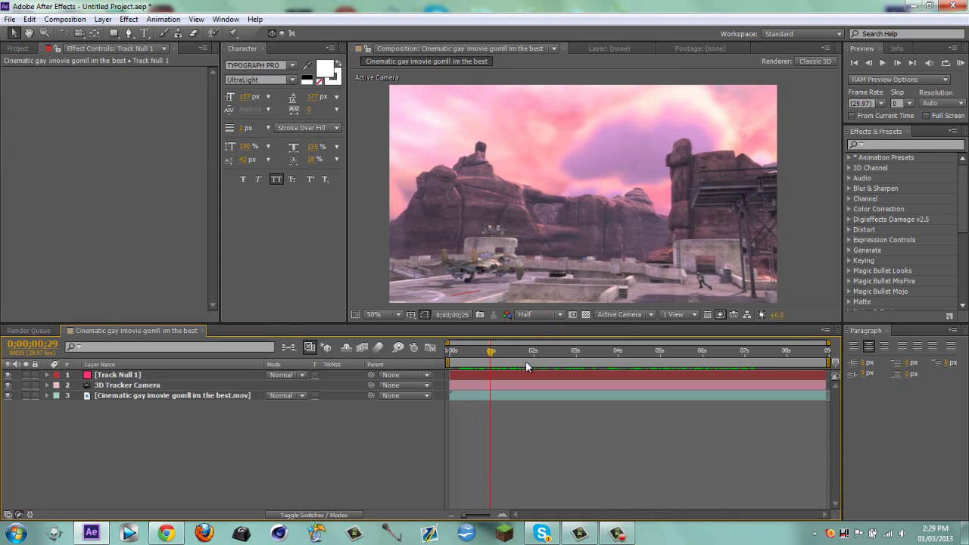
{"action": "left_click_drag", "start_coordinate": [655, 365], "coordinate": [617, 363]}
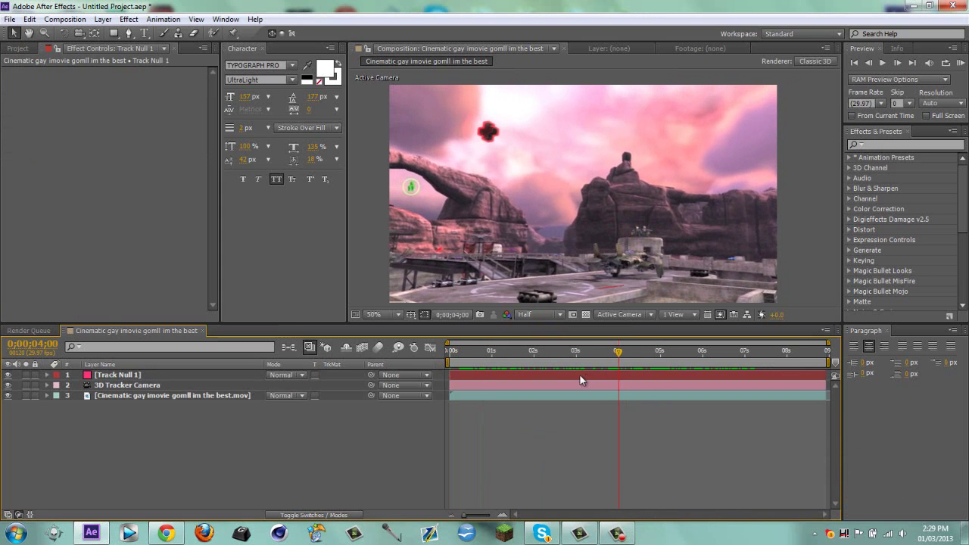
{"action": "left_click", "coordinate": [601, 304]}
{"action": "left_click", "coordinate": [470, 418]}
{"action": "mouse_move", "coordinate": [596, 360]}
{"action": "left_mouse_down"}
{"action": "mouse_move", "coordinate": [561, 356]}
{"action": "mouse_move", "coordinate": [583, 370]}
{"action": "left_mouse_up"}
{"action": "left_click", "coordinate": [562, 395]}
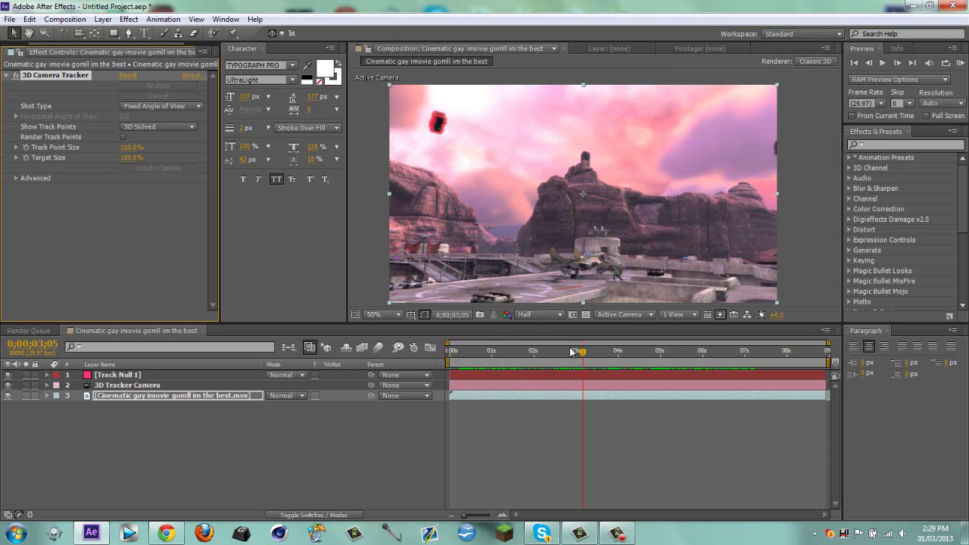
{"action": "left_click", "coordinate": [533, 352]}
{"action": "key", "text": "space"}
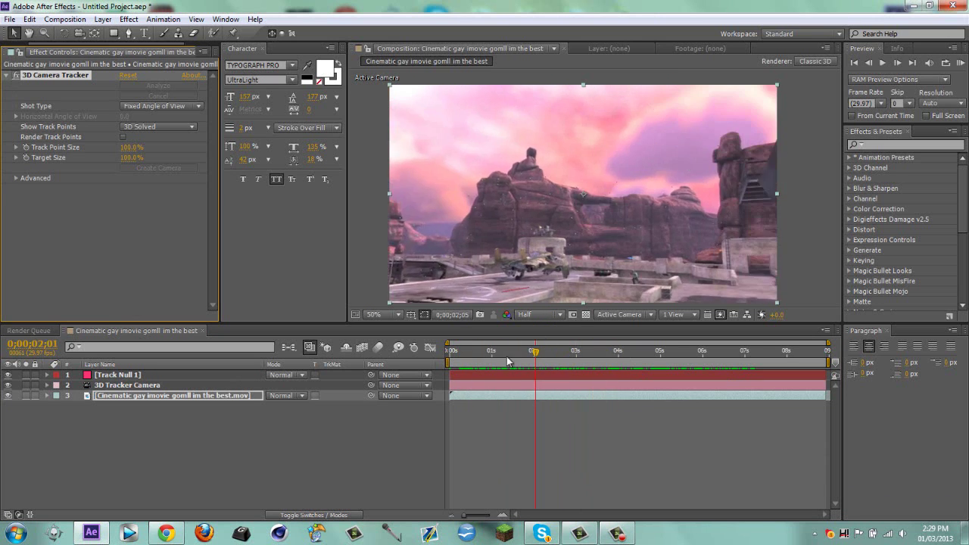
{"action": "left_click", "coordinate": [456, 367]}
Create a composition-size black solid named Element and apply the Video Copilot Element effect to it
{"action": "key", "text": "ctrl+y"}
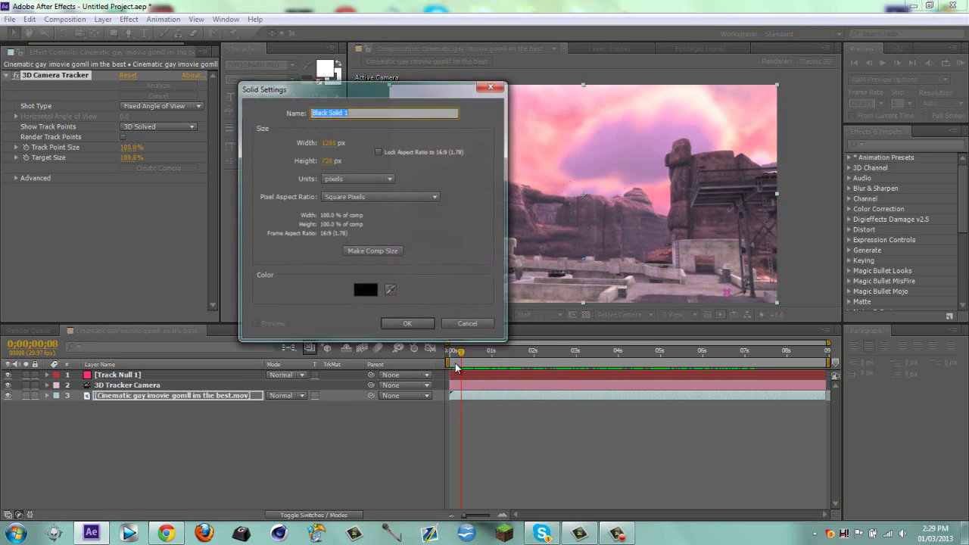
{"action": "type", "text": "Element"}
{"action": "key", "text": "Return"}
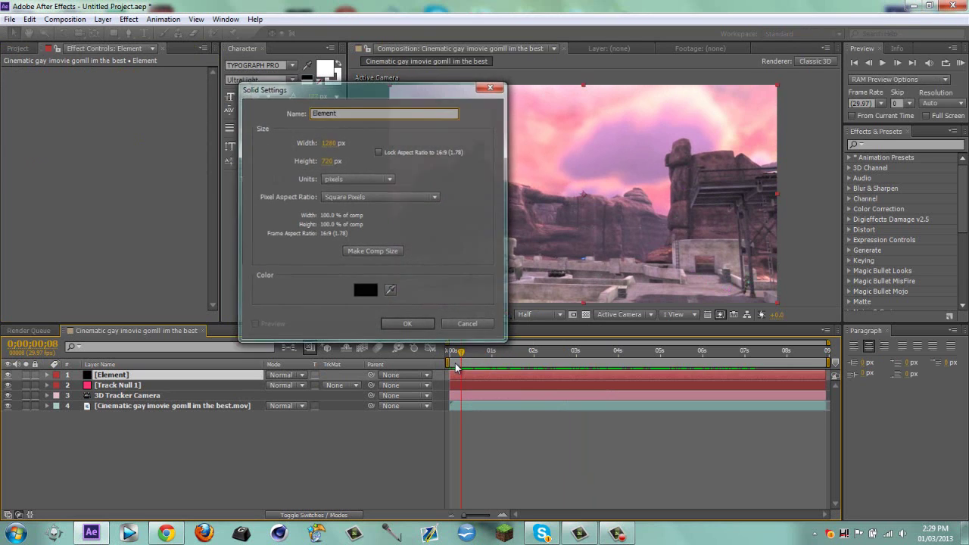
{"action": "left_click", "coordinate": [128, 18]}
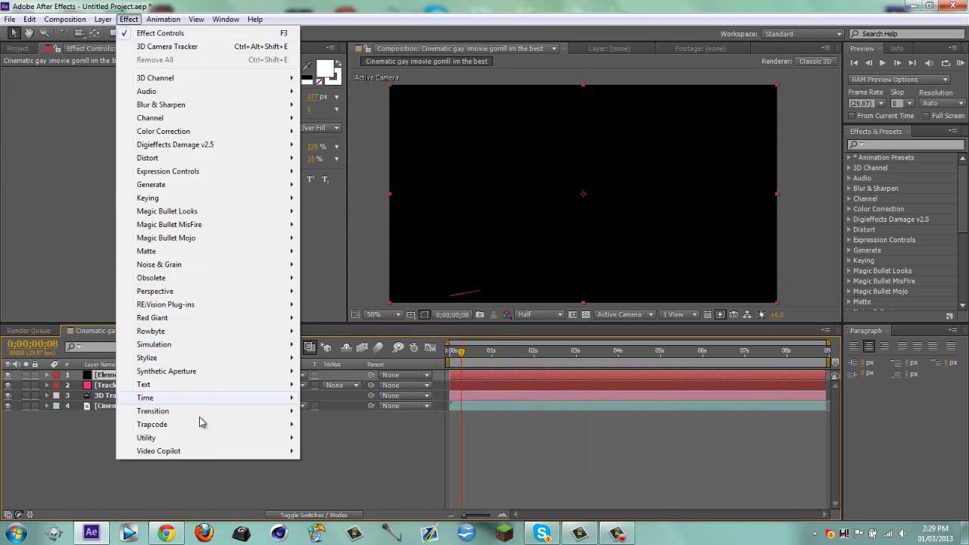
{"action": "mouse_move", "coordinate": [173, 452]}
{"action": "left_click", "coordinate": [333, 452]}
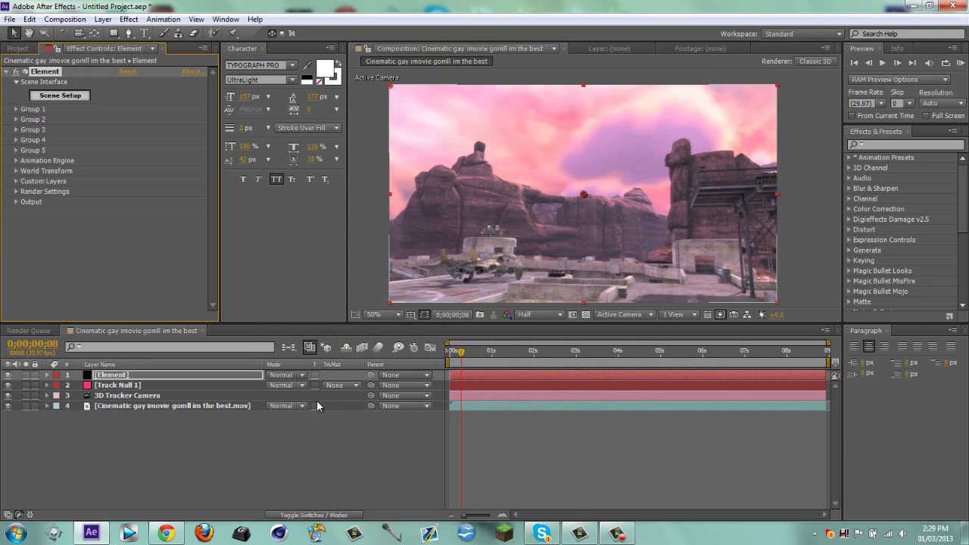
Duplicate the footage layer and freeze the lower copy on the frame at 0;00;04;02
{"action": "left_click", "coordinate": [628, 353]}
{"action": "left_click_drag", "start_coordinate": [631, 356], "coordinate": [621, 352]}
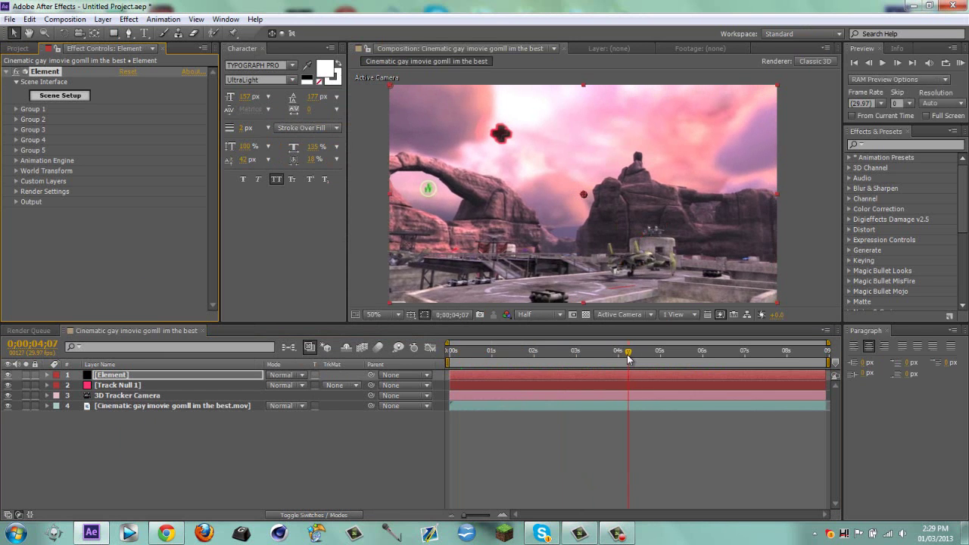
{"action": "left_click", "coordinate": [633, 406]}
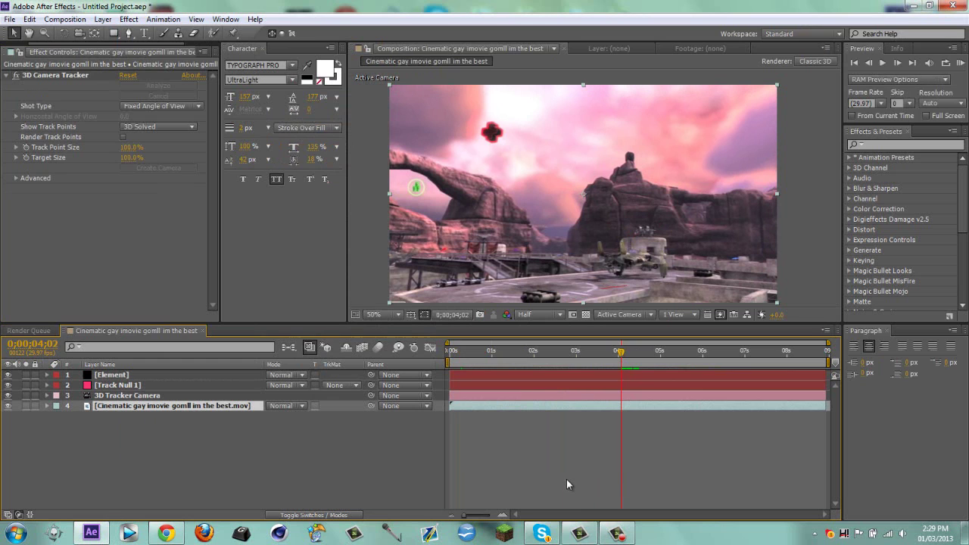
{"action": "key", "text": "ctrl+d"}
{"action": "left_click", "coordinate": [644, 415]}
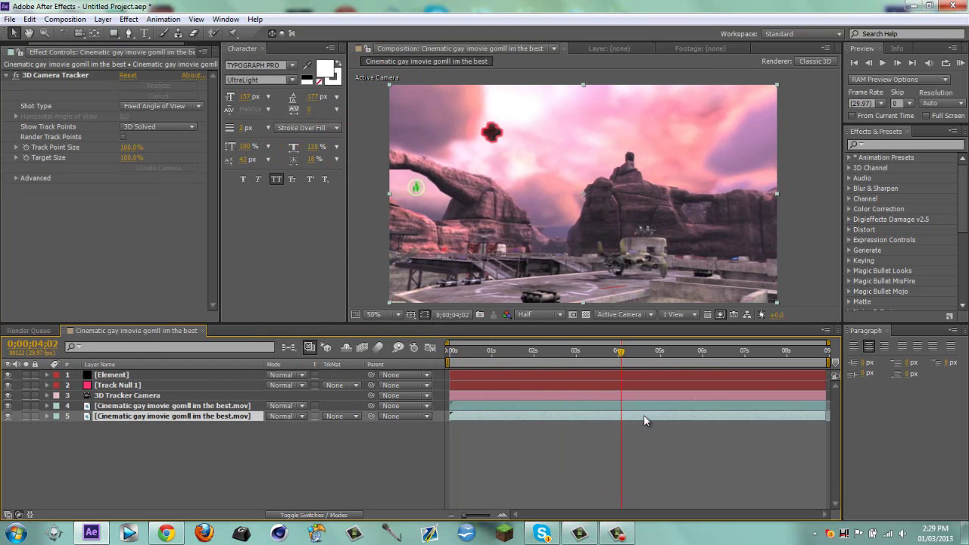
{"action": "right_click", "coordinate": [644, 421]}
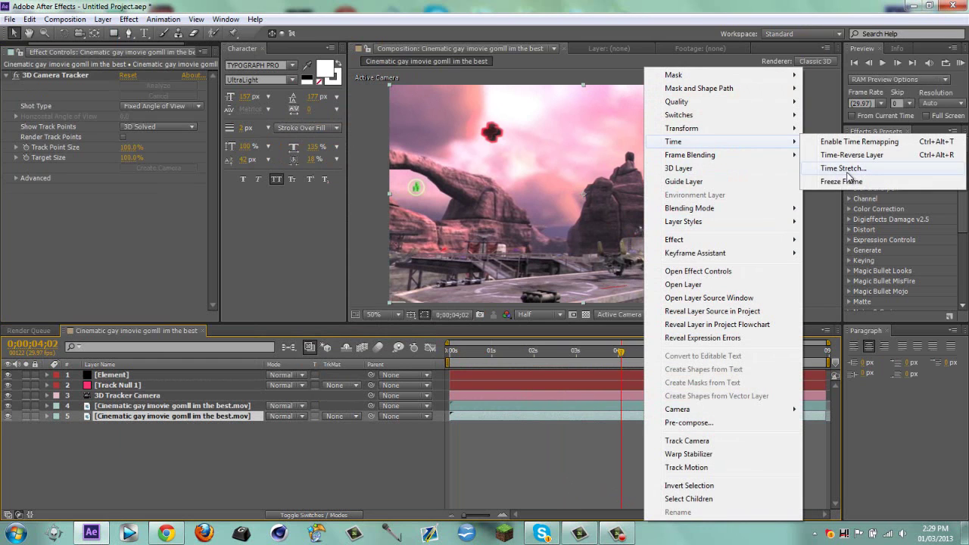
{"action": "left_click", "coordinate": [844, 182]}
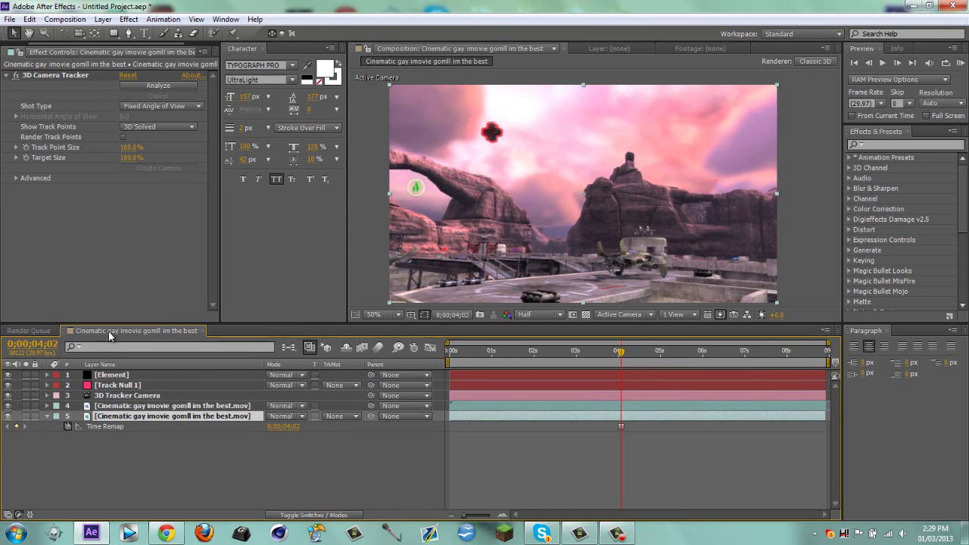
Remove the 3D Camera Tracker effect from the frozen footage copy
{"action": "left_click", "coordinate": [63, 74]}
{"action": "left_click", "coordinate": [65, 75]}
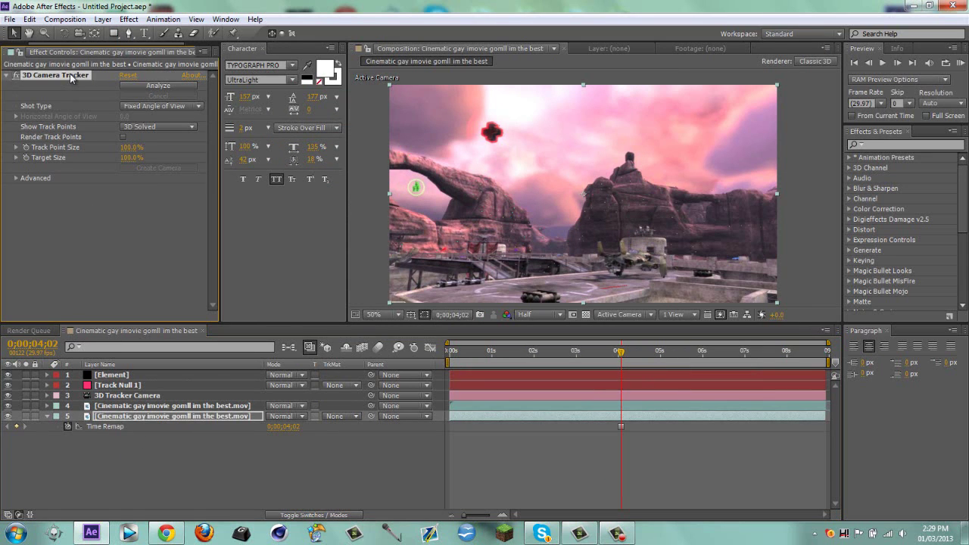
{"action": "key", "text": "Delete"}
Apply Gaussian Blur with a Blurriness of 33.6 to the frozen footage copy and hide that layer
{"action": "left_click", "coordinate": [916, 144]}
{"action": "type", "text": "ga"}
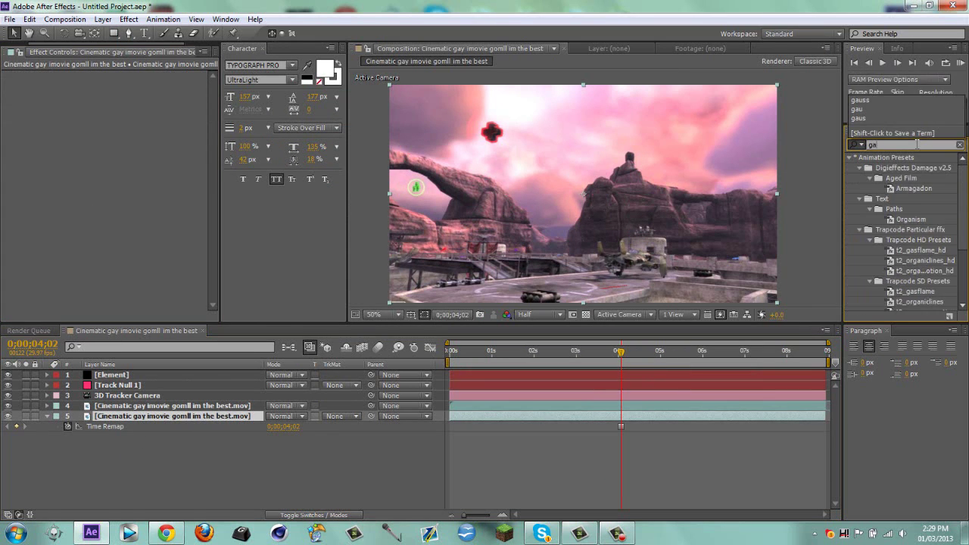
{"action": "type", "text": "uss"}
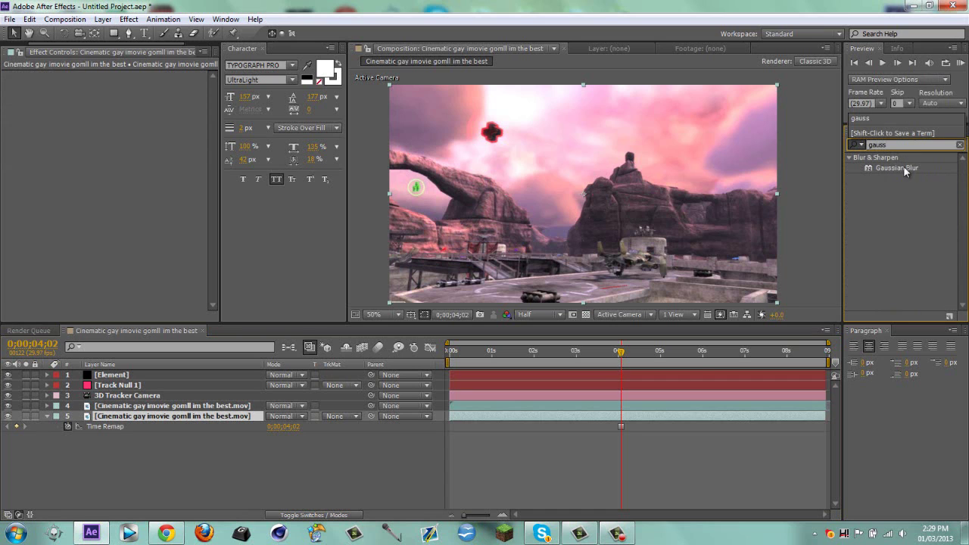
{"action": "left_click_drag", "start_coordinate": [903, 166], "coordinate": [657, 414]}
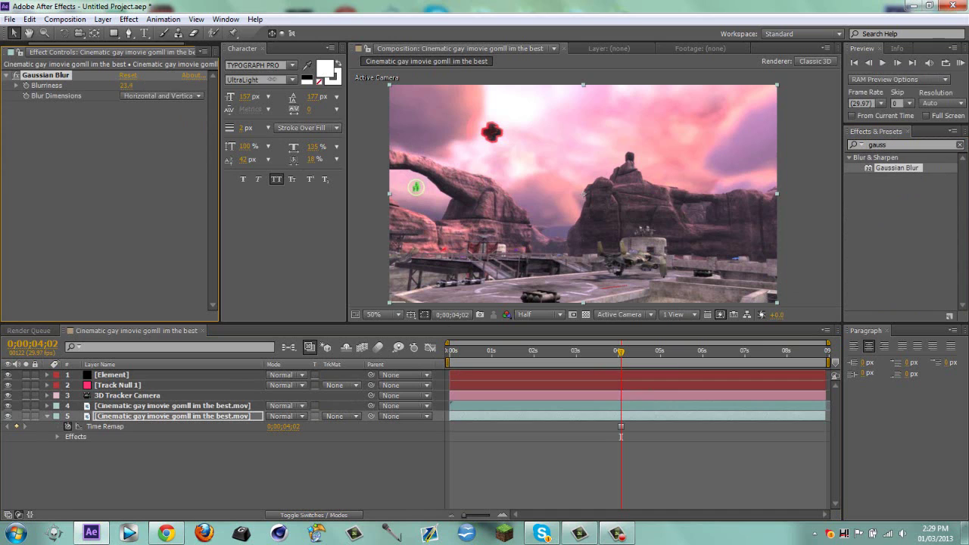
{"action": "left_click", "coordinate": [9, 415]}
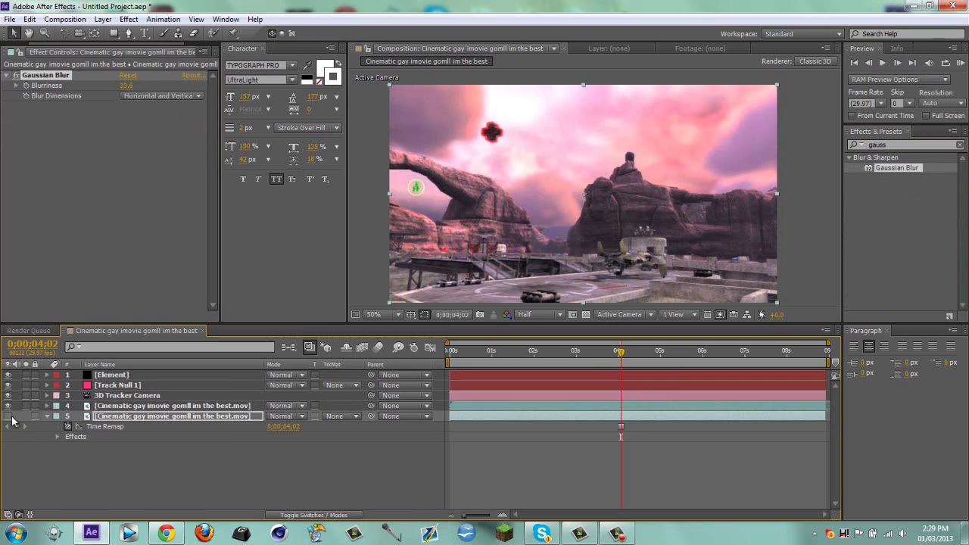
{"action": "left_click", "coordinate": [47, 416]}
{"action": "left_click", "coordinate": [75, 444]}
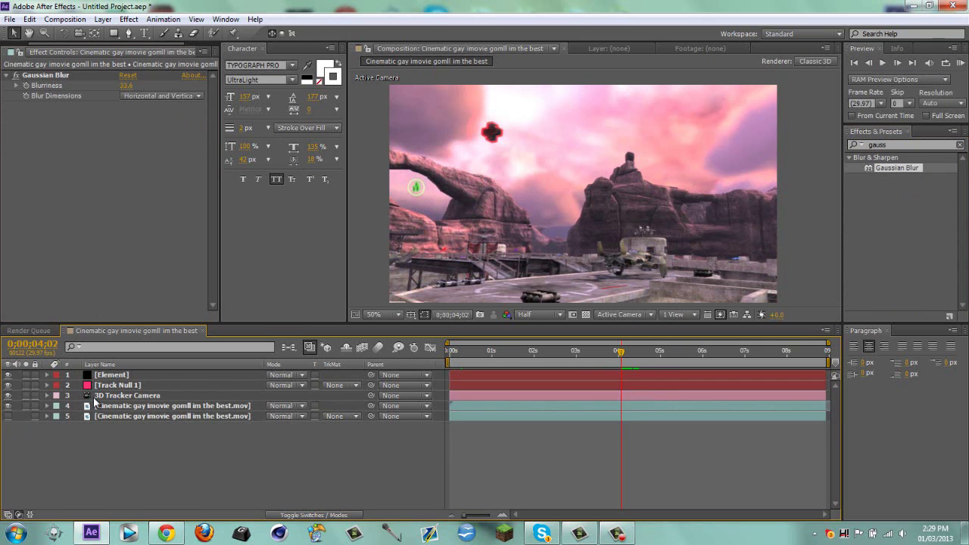
In the Element effect, assign the frozen footage copy on layer 5 to custom texture map Layer 1
{"action": "left_click", "coordinate": [124, 376]}
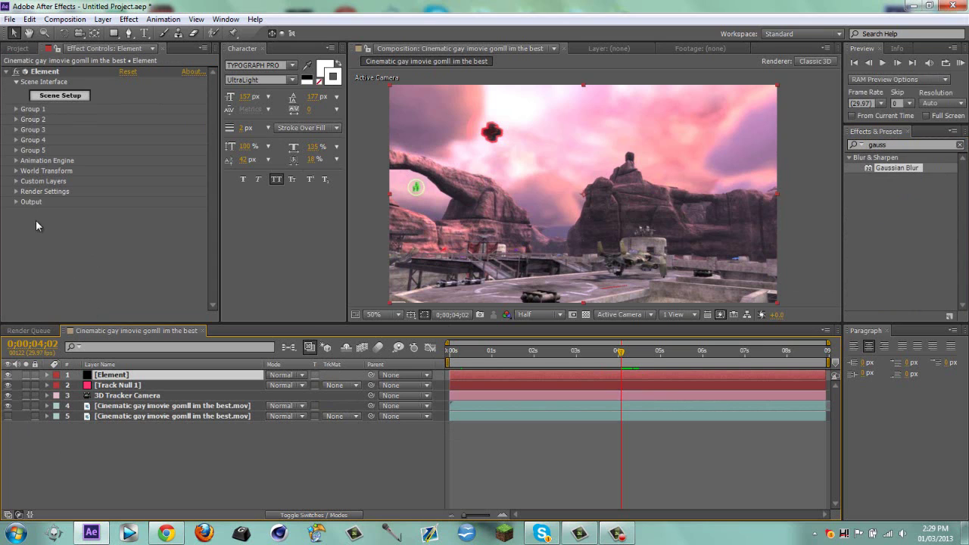
{"action": "left_click", "coordinate": [17, 181]}
{"action": "left_click", "coordinate": [26, 202]}
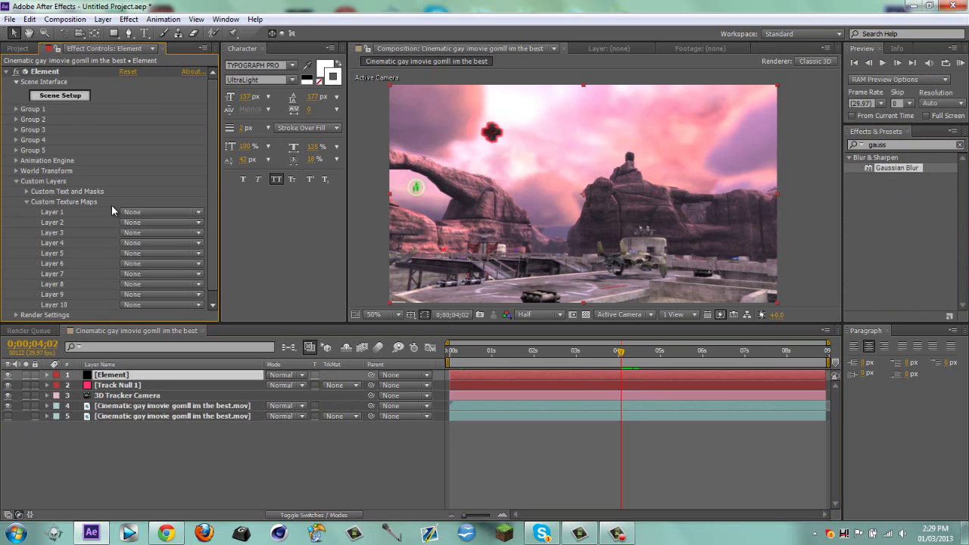
{"action": "left_click", "coordinate": [161, 212]}
{"action": "left_click", "coordinate": [170, 285]}
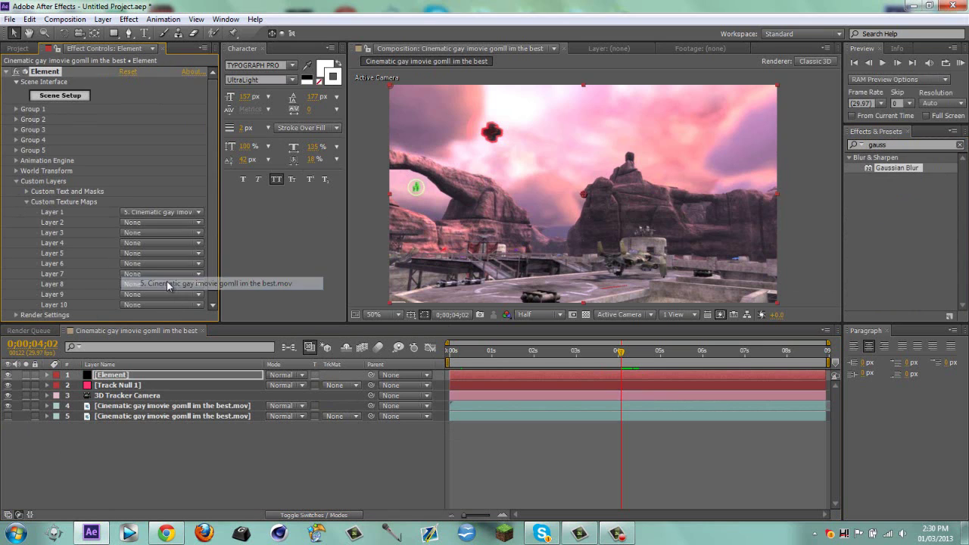
Rename the blurred freeze-frame layer as frozen
{"action": "left_click", "coordinate": [121, 413]}
{"action": "key", "text": "Return"}
{"action": "type", "text": "frozen"}
{"action": "key", "text": "Return"}
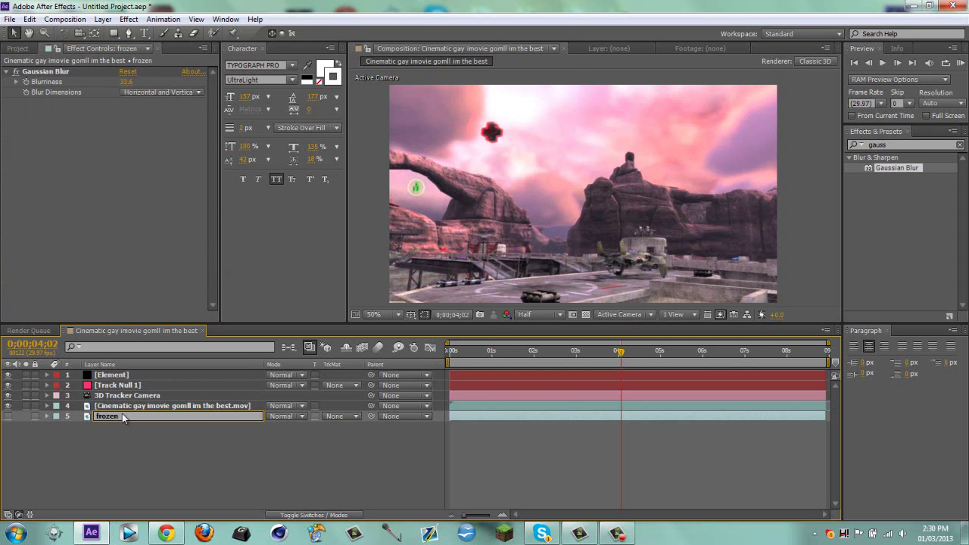
In the Element layer's scene setup, set the environment texture to Custom Layer 1
{"action": "left_click", "coordinate": [134, 376]}
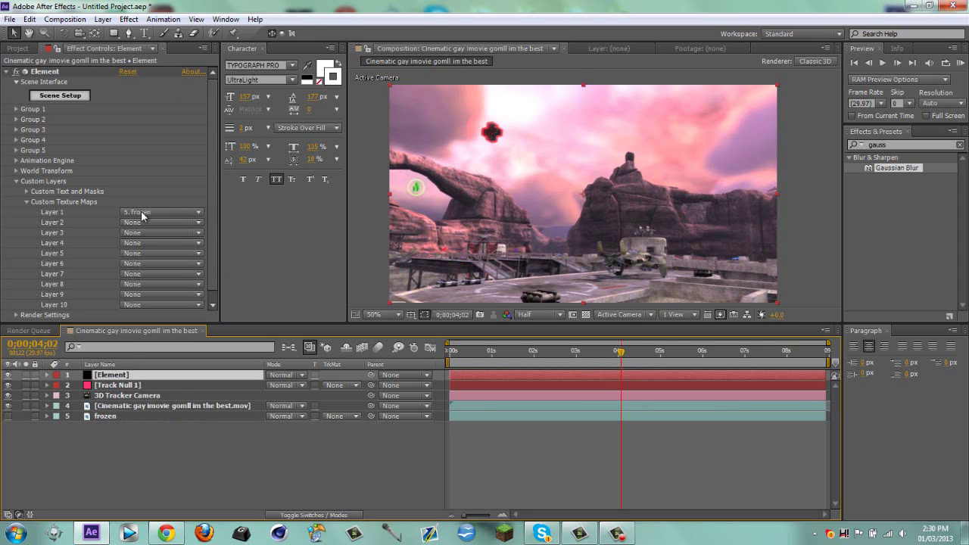
{"action": "left_click", "coordinate": [16, 182]}
{"action": "left_click", "coordinate": [57, 97]}
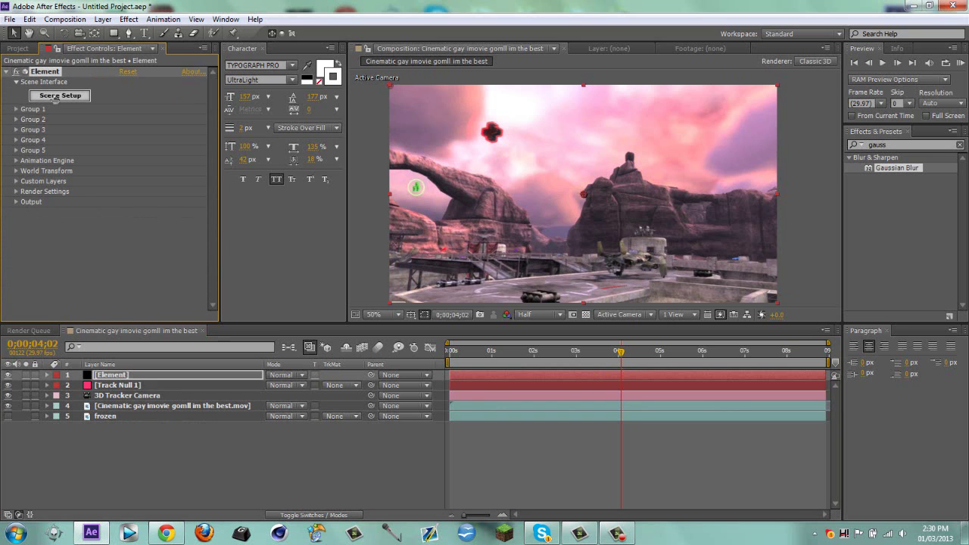
{"action": "left_click", "coordinate": [386, 47]}
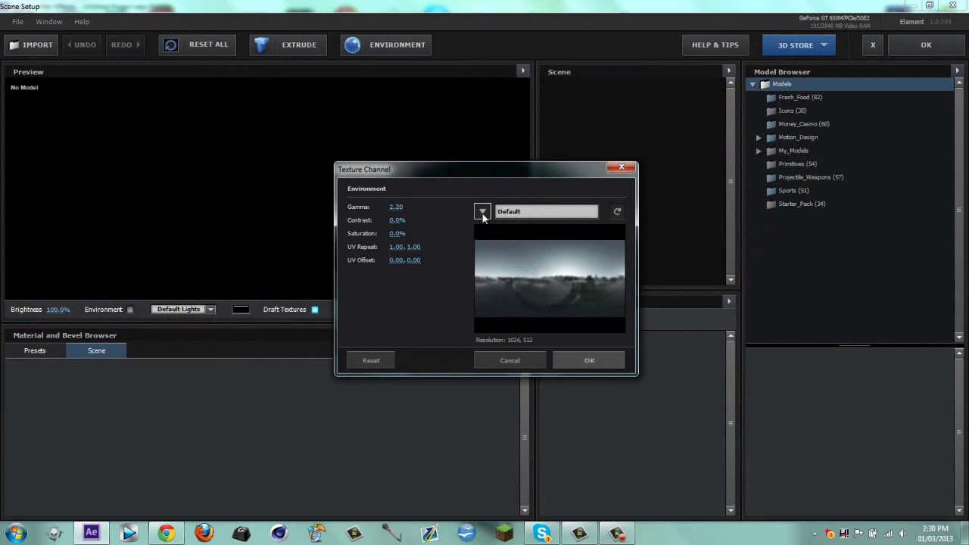
{"action": "left_click", "coordinate": [484, 218]}
{"action": "left_click", "coordinate": [551, 394]}
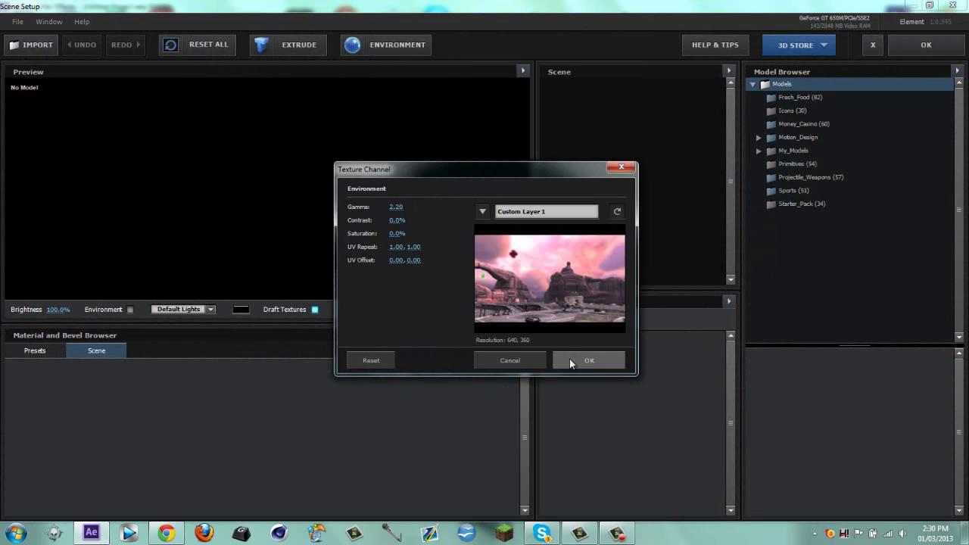
{"action": "left_click", "coordinate": [586, 357]}
Import the 3D object Fnt Tut Text.obj from the Desktop into the scene
{"action": "left_click", "coordinate": [15, 46]}
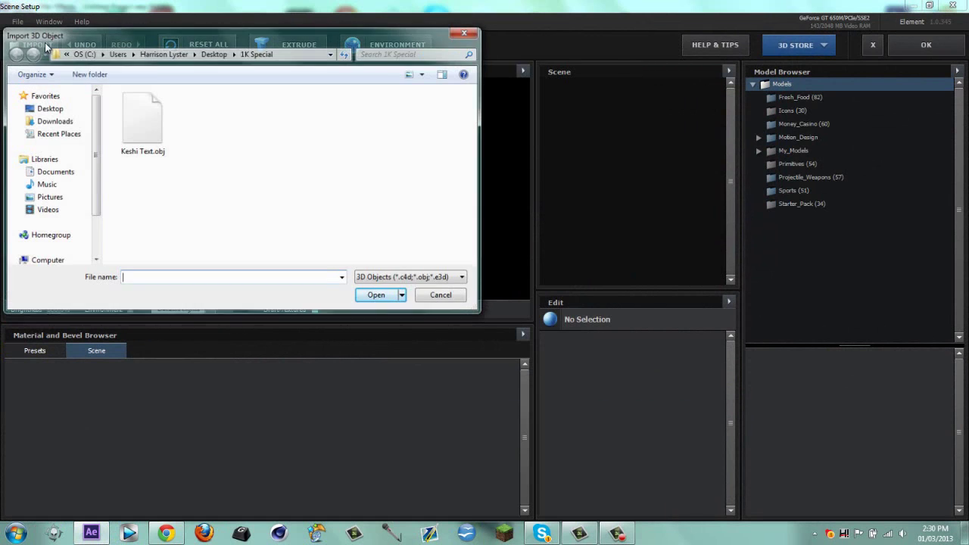
{"action": "left_click", "coordinate": [49, 108]}
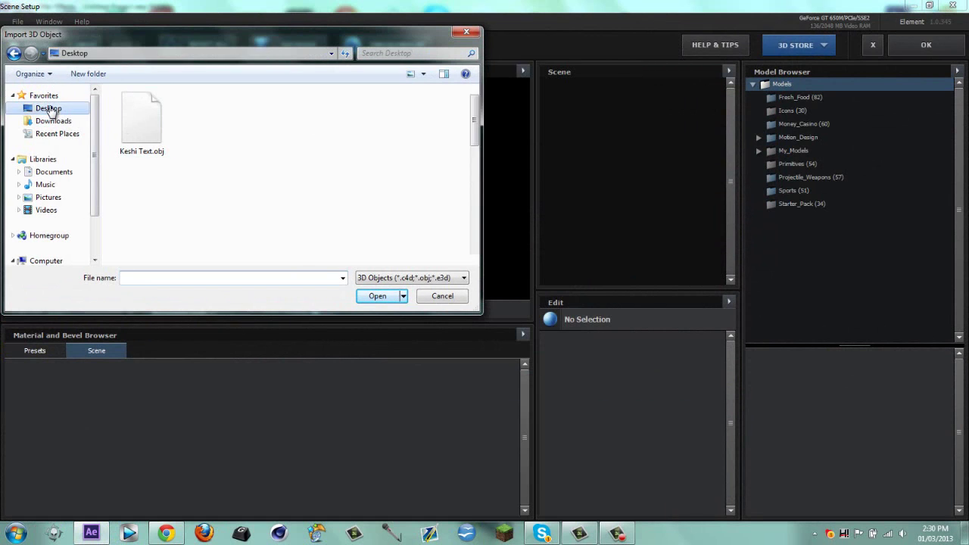
{"action": "left_click_drag", "start_coordinate": [475, 114], "coordinate": [478, 246]}
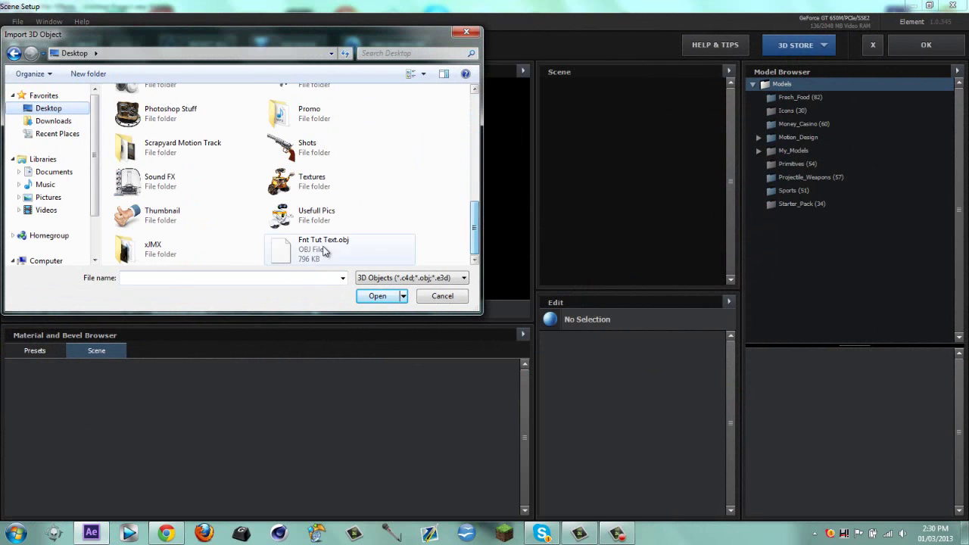
{"action": "double_click", "coordinate": [297, 240]}
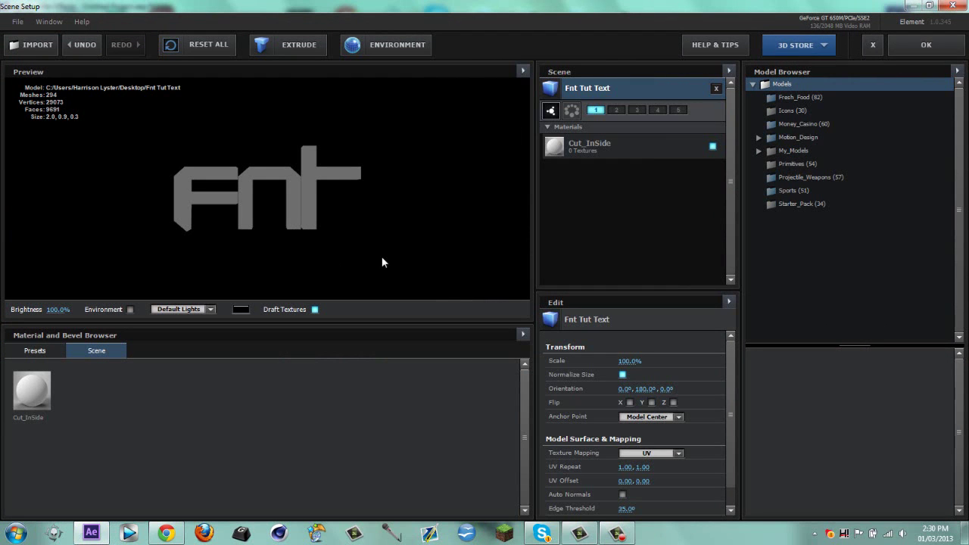
Turn on Auto Normals for the Fnt Tut Text model and check its shading from several angles
{"action": "scroll", "coordinate": [589, 439], "scroll_direction": "down", "scroll_amount": 1}
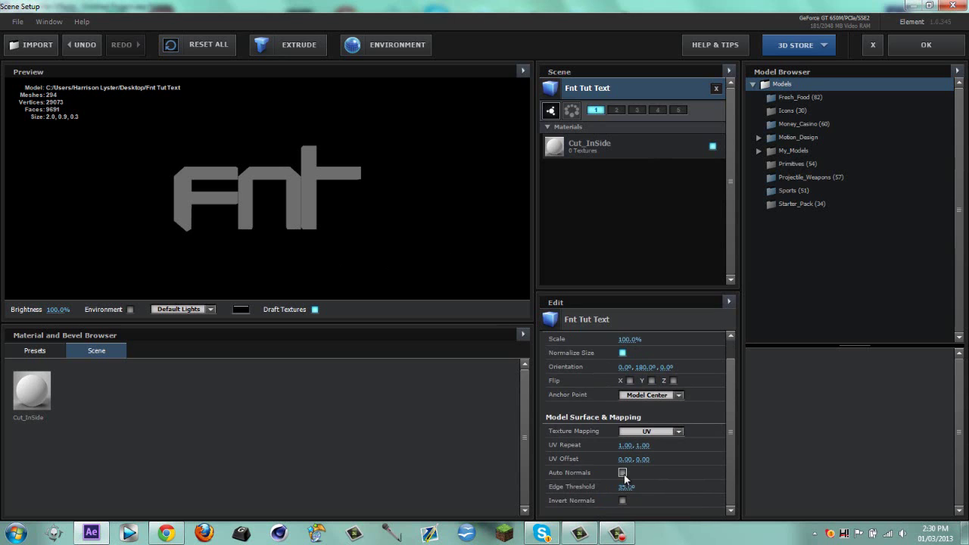
{"action": "left_click", "coordinate": [622, 473]}
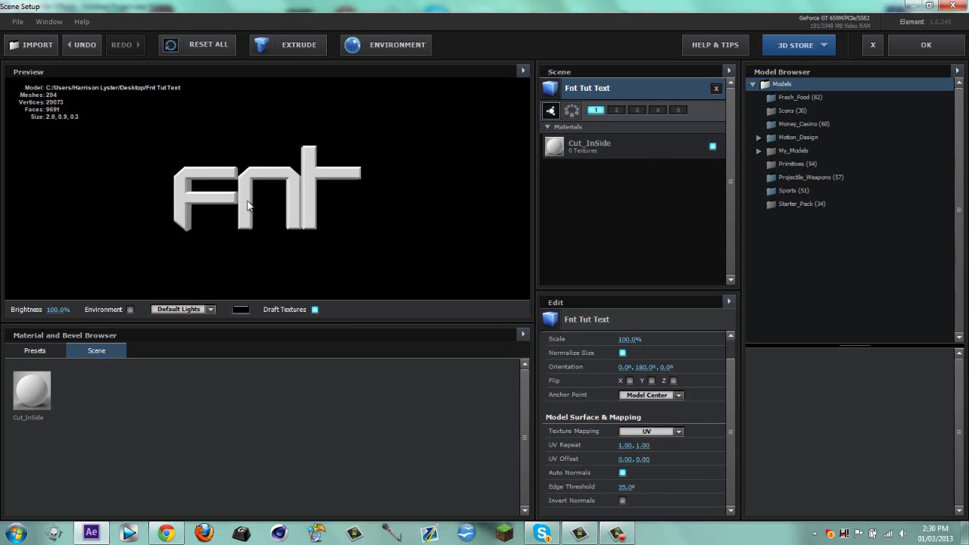
{"action": "scroll", "coordinate": [253, 206], "scroll_direction": "up", "scroll_amount": 4}
{"action": "left_click_drag", "start_coordinate": [264, 197], "coordinate": [233, 179]}
{"action": "scroll", "coordinate": [233, 180], "scroll_direction": "down", "scroll_amount": 5}
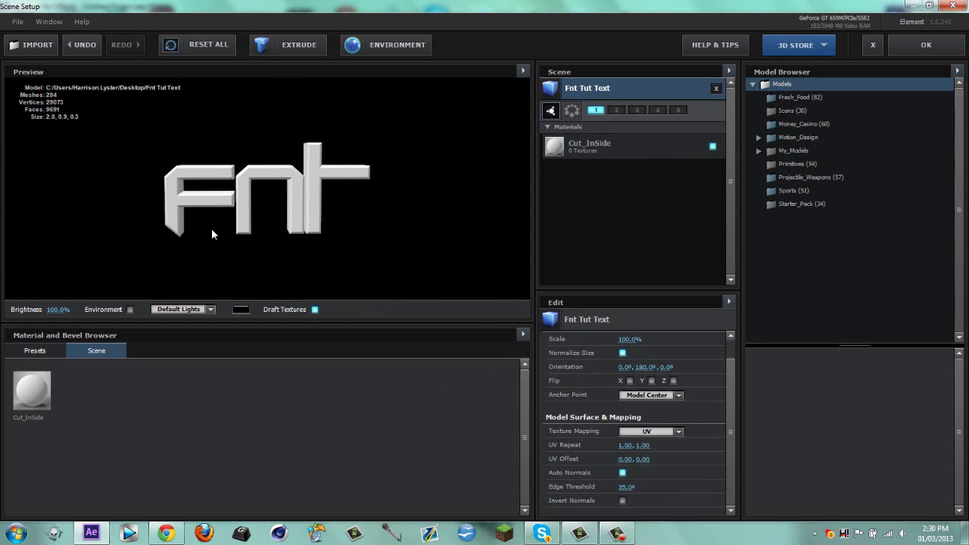
Bring up the Metal presets of the Pro_Shaders materials and turn the FNT model to see its sides
{"action": "left_click", "coordinate": [55, 353]}
{"action": "left_click", "coordinate": [50, 367]}
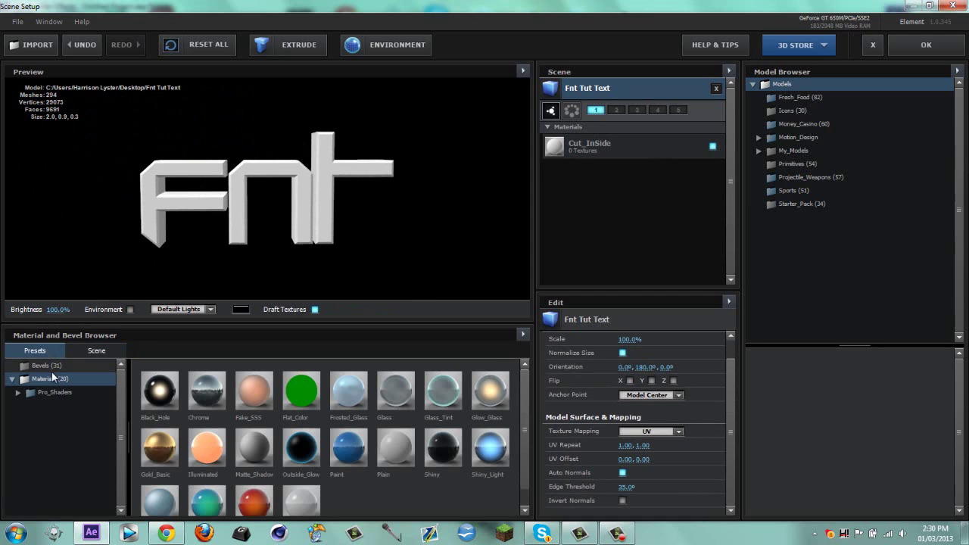
{"action": "mouse_move", "coordinate": [251, 196]}
{"action": "left_mouse_down"}
{"action": "mouse_move", "coordinate": [304, 210]}
{"action": "mouse_move", "coordinate": [334, 199]}
{"action": "mouse_move", "coordinate": [243, 205]}
{"action": "left_mouse_up"}
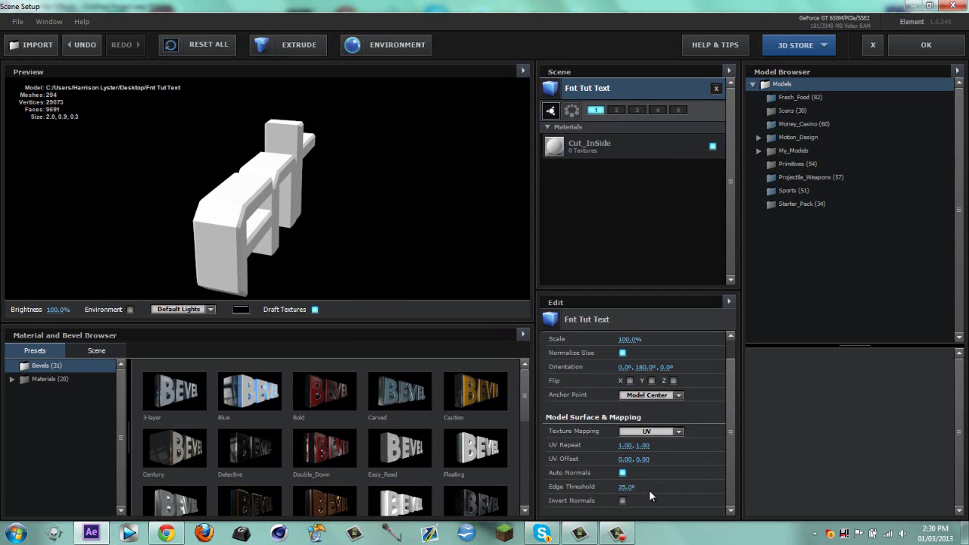
{"action": "left_click", "coordinate": [67, 382]}
{"action": "left_click", "coordinate": [46, 394]}
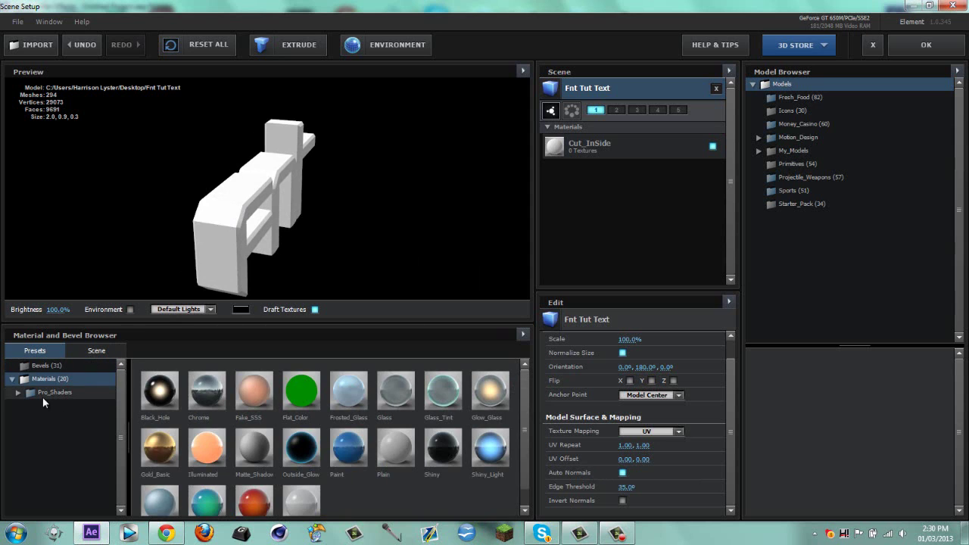
{"action": "left_click", "coordinate": [66, 447]}
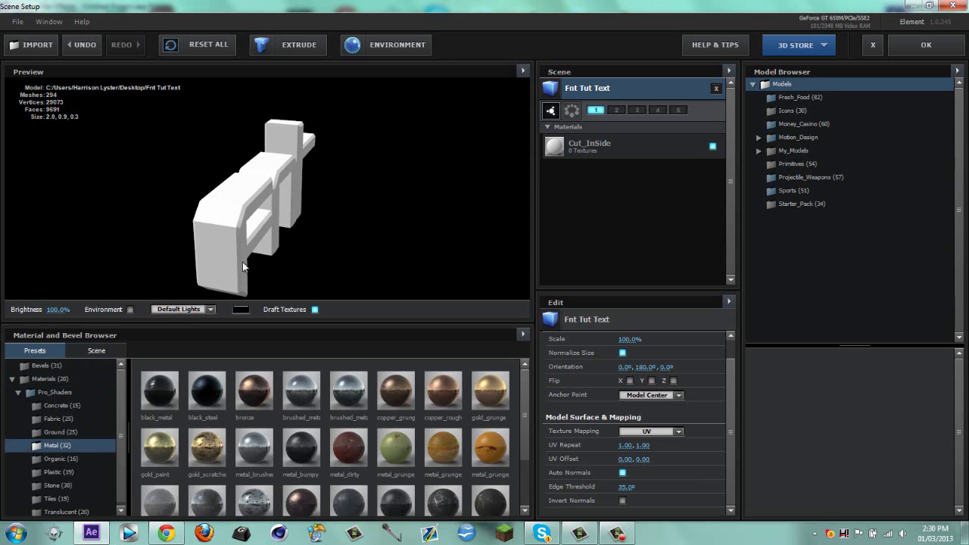
{"action": "left_click_drag", "start_coordinate": [246, 271], "coordinate": [224, 227]}
{"action": "scroll", "coordinate": [296, 469], "scroll_direction": "down", "scroll_amount": 2}
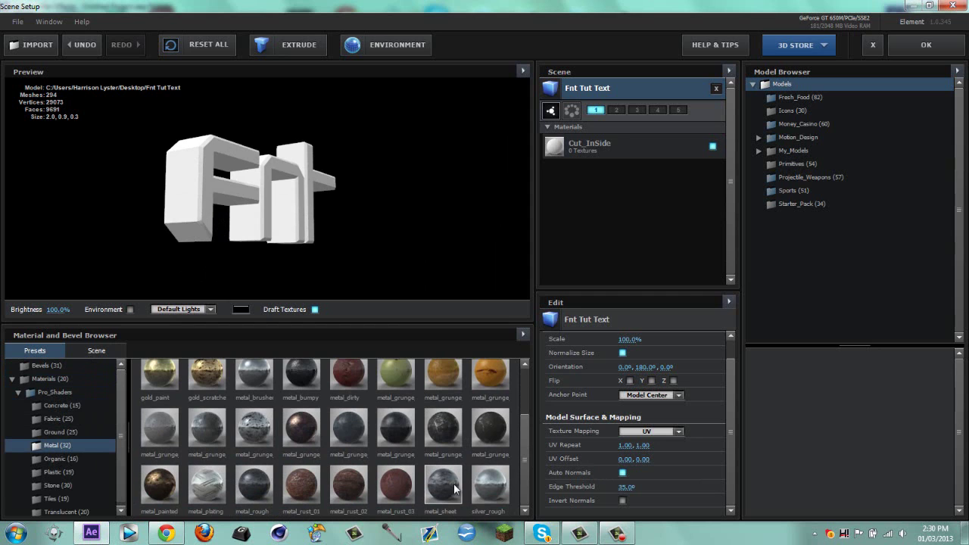
Try the silver_rough, bronze and copper_rough metal presets on the FNT model
{"action": "left_click_drag", "start_coordinate": [490, 484], "coordinate": [242, 220]}
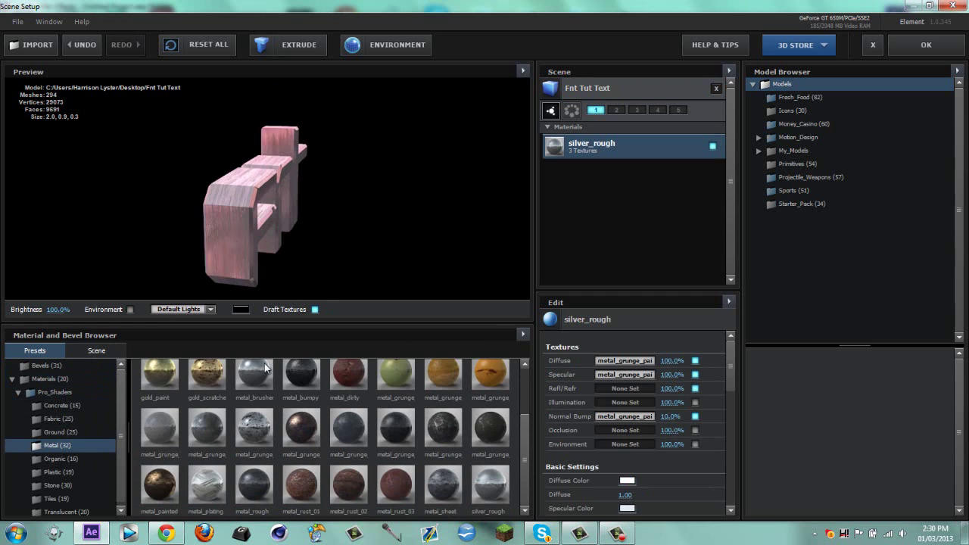
{"action": "scroll", "coordinate": [318, 439], "scroll_direction": "up", "scroll_amount": 2}
{"action": "left_click_drag", "start_coordinate": [254, 389], "coordinate": [220, 231]}
{"action": "left_click_drag", "start_coordinate": [436, 401], "coordinate": [261, 249]}
Apply the brushed_metal preset to the FNT model and set its reflection intensity to 180%
{"action": "mouse_move", "coordinate": [296, 386]}
{"action": "left_mouse_down"}
{"action": "mouse_move", "coordinate": [235, 208]}
{"action": "mouse_move", "coordinate": [236, 184]}
{"action": "mouse_move", "coordinate": [241, 198]}
{"action": "mouse_move", "coordinate": [244, 188]}
{"action": "left_mouse_up"}
{"action": "scroll", "coordinate": [637, 453], "scroll_direction": "down", "scroll_amount": 5}
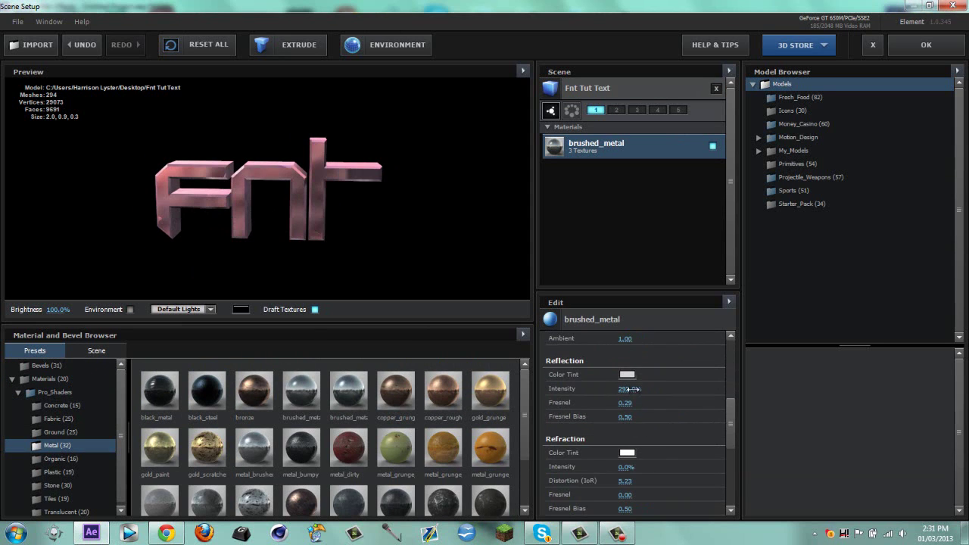
{"action": "mouse_move", "coordinate": [528, 383]}
{"action": "left_mouse_down"}
{"action": "mouse_move", "coordinate": [418, 386]}
{"action": "mouse_move", "coordinate": [528, 378]}
{"action": "left_mouse_up"}
{"action": "left_click_drag", "start_coordinate": [329, 224], "coordinate": [319, 221]}
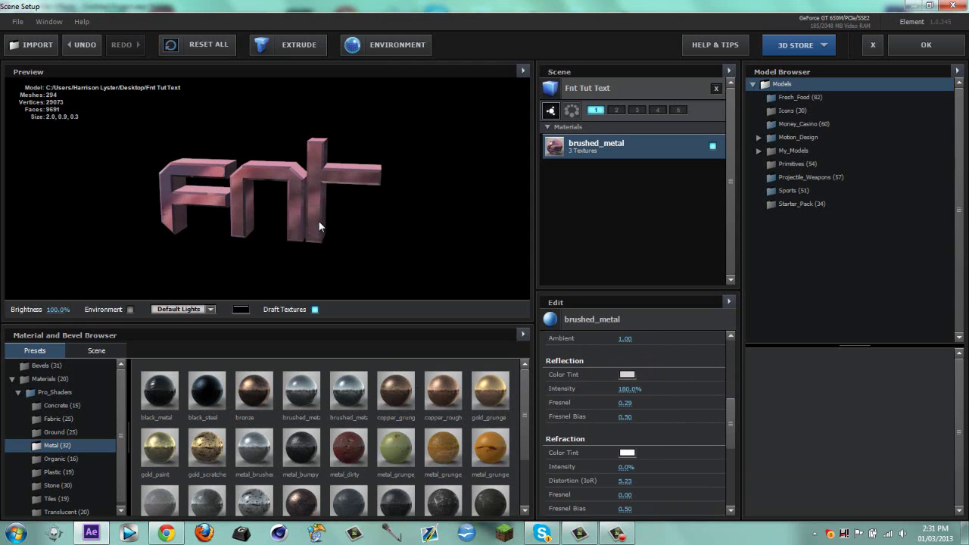
Show the environment in the model preview, check the reflections and accept the scene setup
{"action": "left_click", "coordinate": [129, 309]}
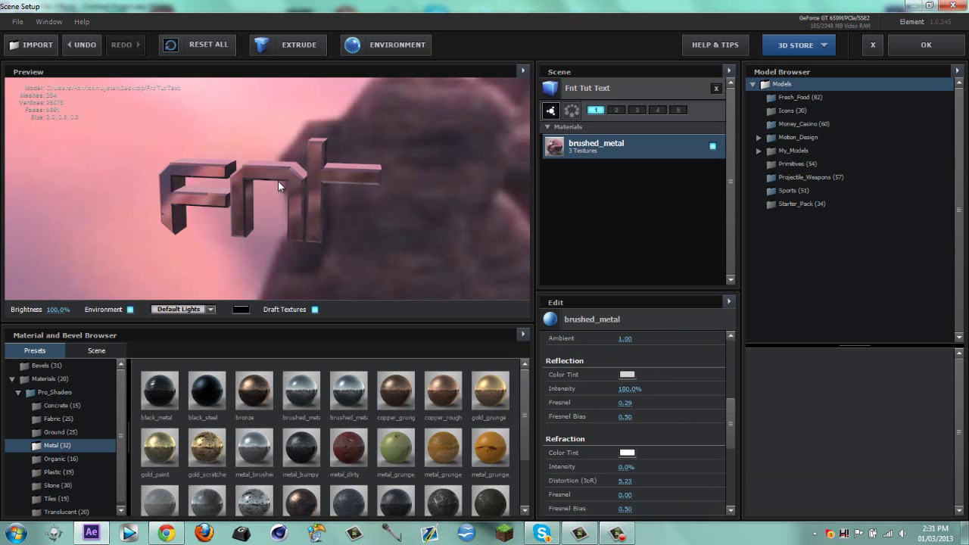
{"action": "mouse_move", "coordinate": [281, 181]}
{"action": "left_mouse_down"}
{"action": "mouse_move", "coordinate": [297, 268]}
{"action": "mouse_move", "coordinate": [372, 258]}
{"action": "mouse_move", "coordinate": [403, 231]}
{"action": "mouse_move", "coordinate": [313, 315]}
{"action": "mouse_move", "coordinate": [303, 294]}
{"action": "mouse_move", "coordinate": [316, 266]}
{"action": "mouse_move", "coordinate": [300, 195]}
{"action": "mouse_move", "coordinate": [262, 154]}
{"action": "mouse_move", "coordinate": [373, 243]}
{"action": "mouse_move", "coordinate": [422, 236]}
{"action": "mouse_move", "coordinate": [388, 252]}
{"action": "mouse_move", "coordinate": [514, 213]}
{"action": "mouse_move", "coordinate": [526, 242]}
{"action": "mouse_move", "coordinate": [292, 173]}
{"action": "left_mouse_up"}
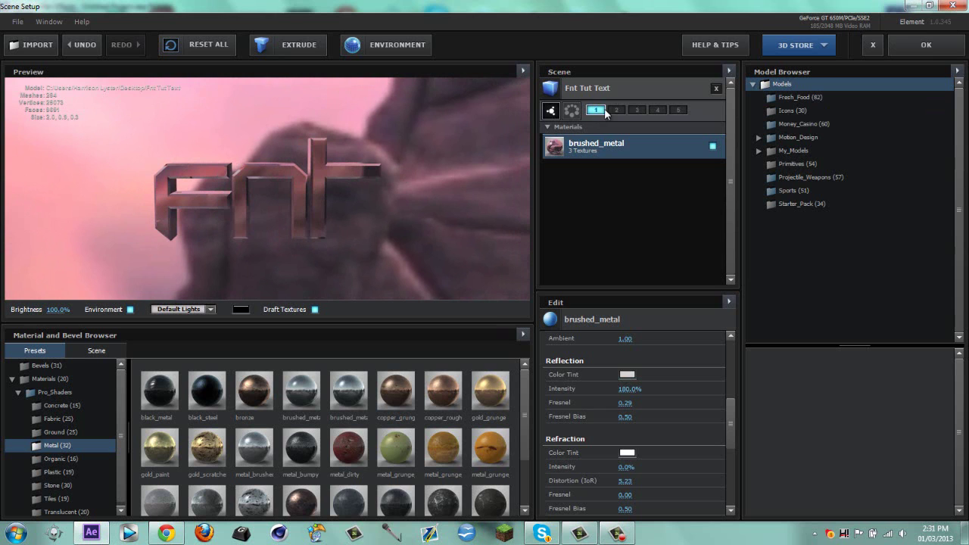
{"action": "left_click", "coordinate": [916, 49]}
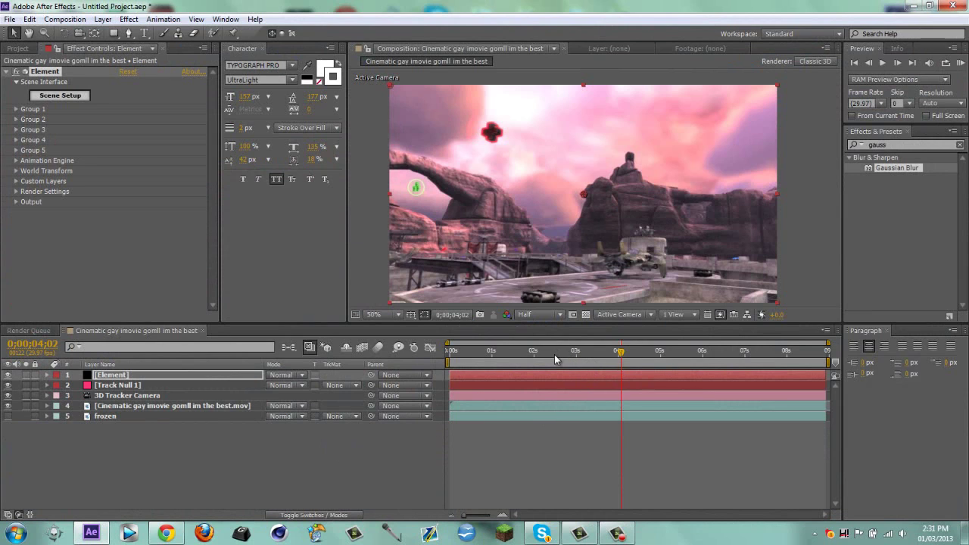
Move the current time to 0;00;03;22 and reveal the Position property of Track Null 1
{"action": "left_click", "coordinate": [473, 355]}
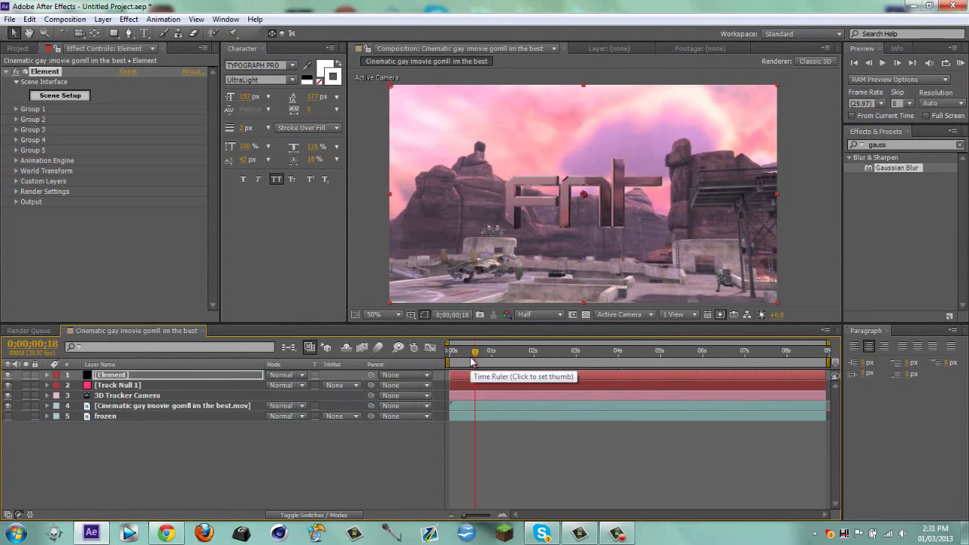
{"action": "left_click_drag", "start_coordinate": [474, 354], "coordinate": [607, 359]}
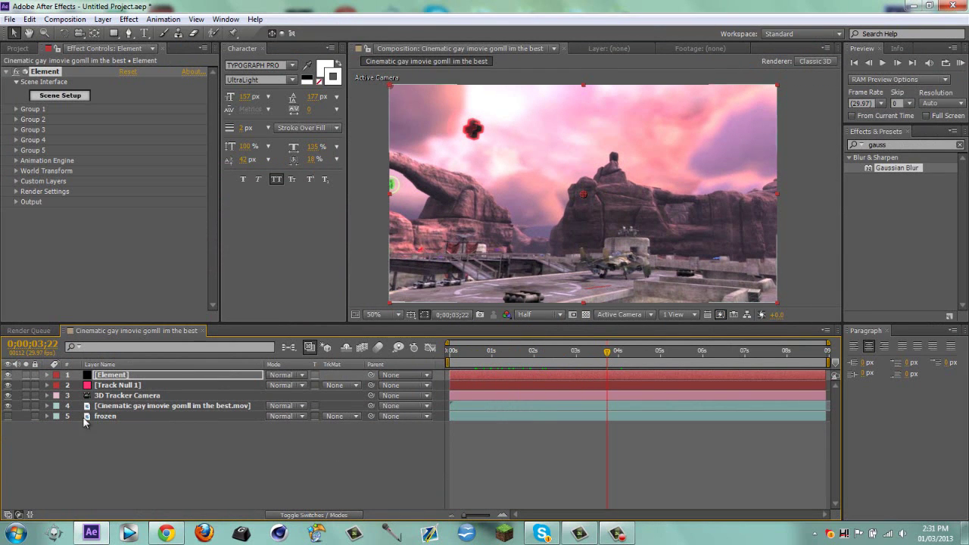
{"action": "left_click", "coordinate": [108, 387]}
{"action": "key", "text": "p"}
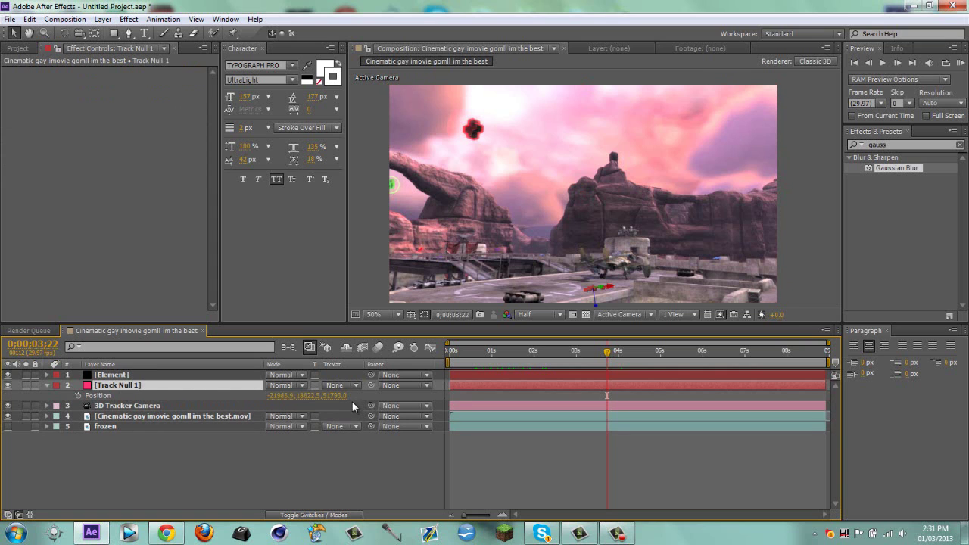
Set the Particle Replicator's Position Z of Group 1 in the Element effect to 52000
{"action": "left_click", "coordinate": [149, 373]}
{"action": "left_click", "coordinate": [16, 109]}
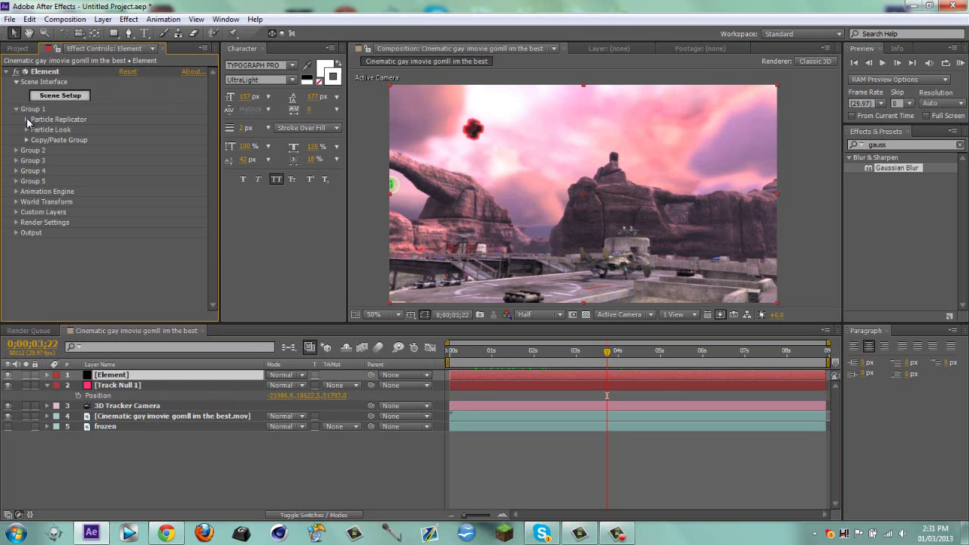
{"action": "left_click", "coordinate": [27, 118]}
{"action": "left_click", "coordinate": [126, 161]}
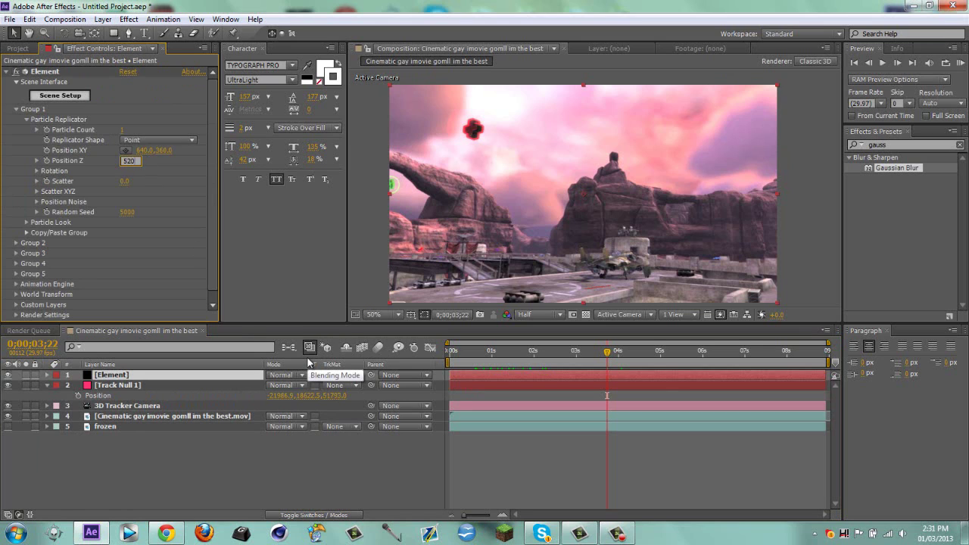
{"action": "key", "text": "Return"}
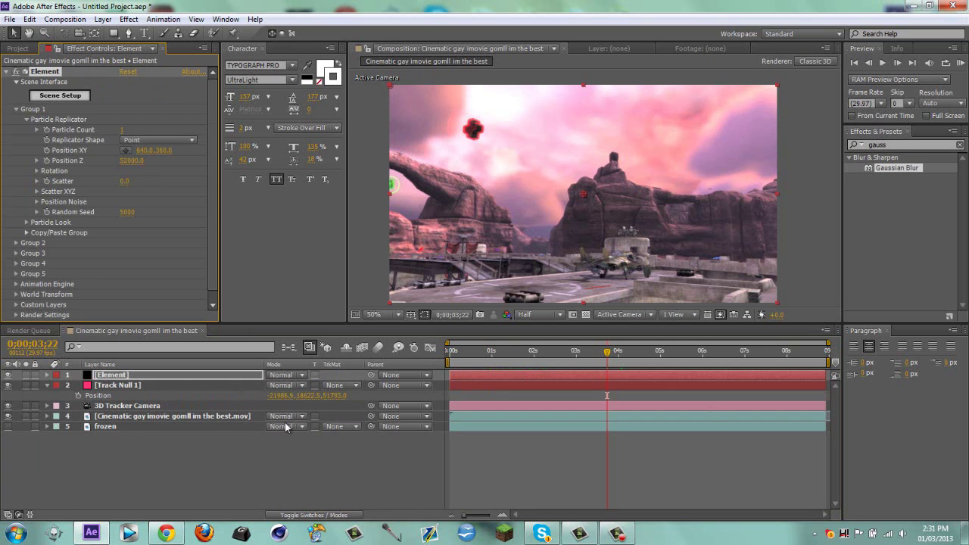
Set the Particle Look size of Group 1 to 200
{"action": "left_click", "coordinate": [28, 222]}
{"action": "left_click_drag", "start_coordinate": [141, 233], "coordinate": [131, 204]}
{"action": "left_click", "coordinate": [128, 234]}
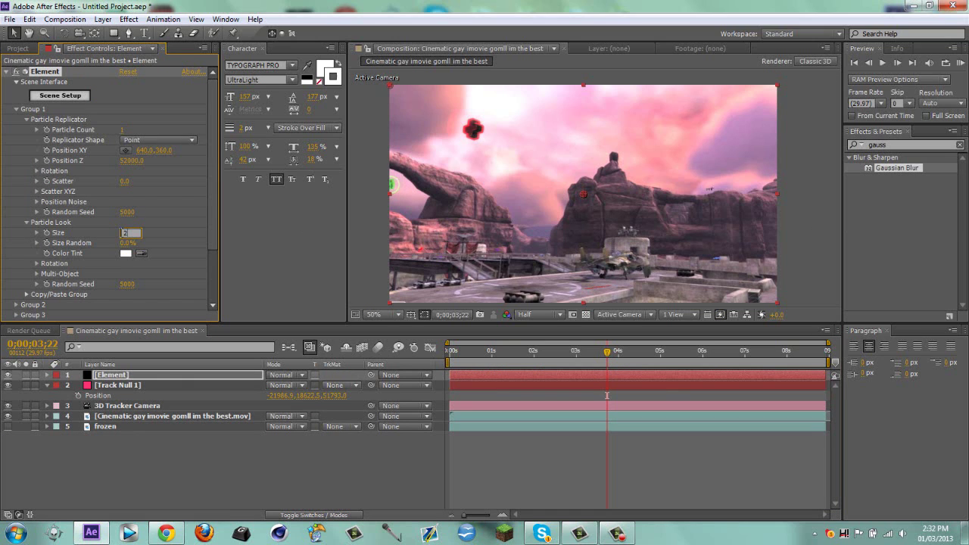
{"action": "key", "text": "Return"}
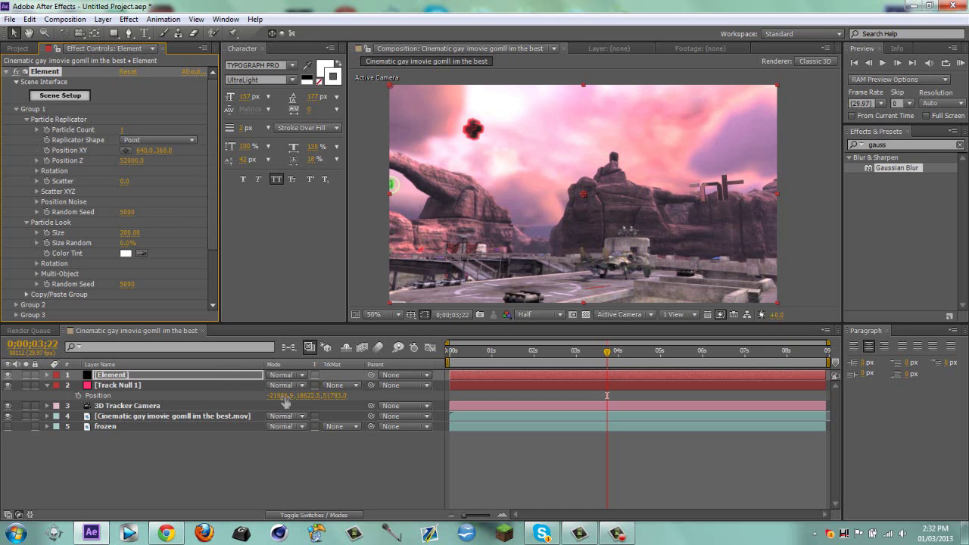
{"action": "left_click_drag", "start_coordinate": [285, 401], "coordinate": [272, 401]}
{"action": "left_click_drag", "start_coordinate": [2, 398], "coordinate": [1, 398]}
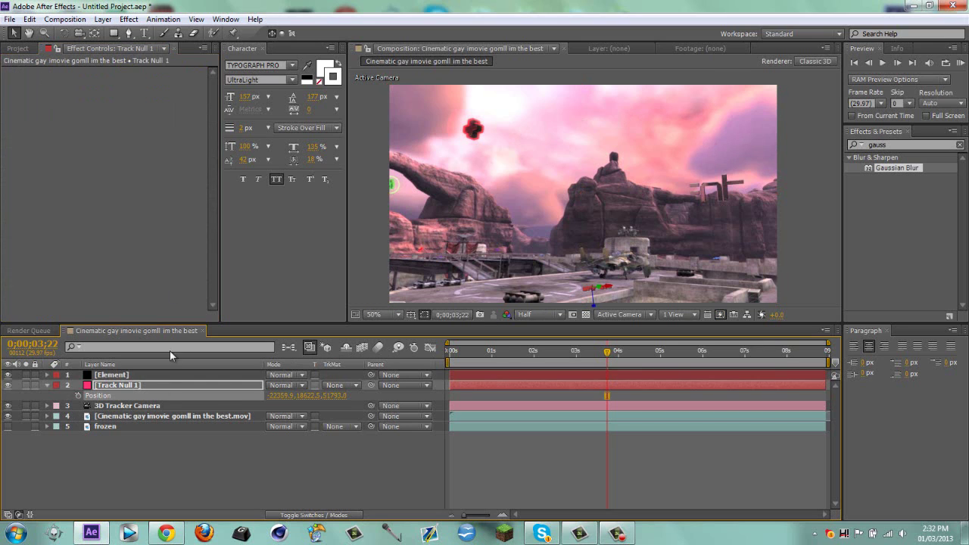
{"action": "key", "text": "ctrl+z"}
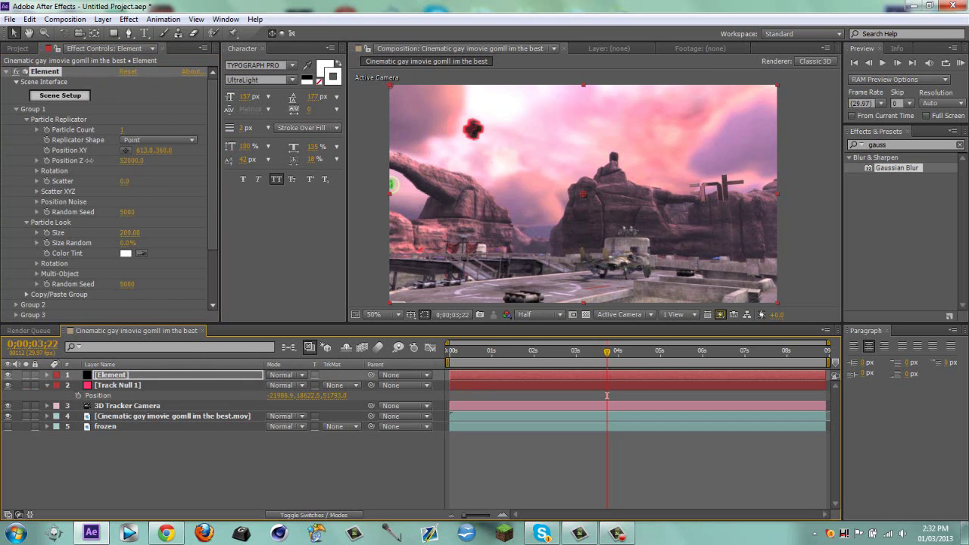
Reposition the FNT text by moving Group 1's Position XY to about 2518, 512
{"action": "left_click_drag", "start_coordinate": [156, 150], "coordinate": [658, 254]}
{"action": "key", "text": "comma"}
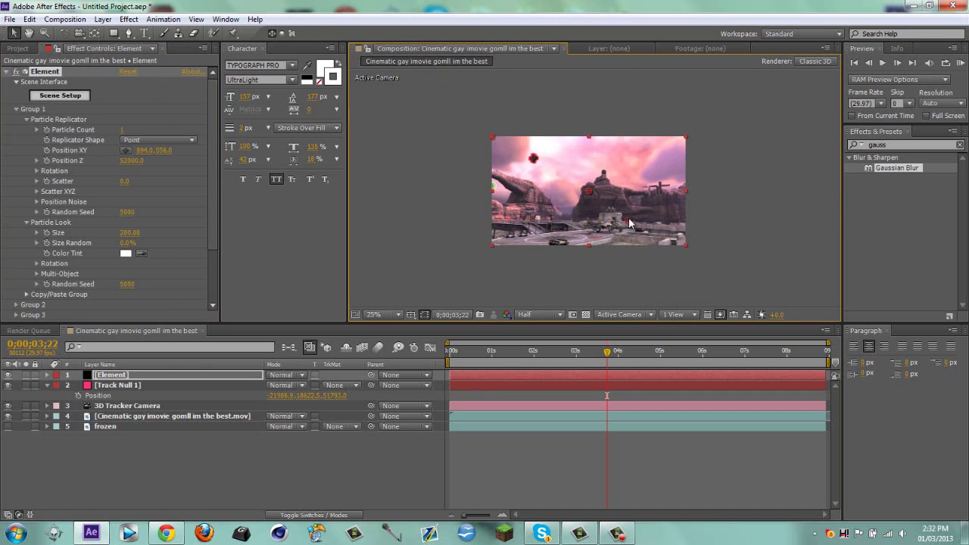
{"action": "left_click_drag", "start_coordinate": [628, 217], "coordinate": [632, 274]}
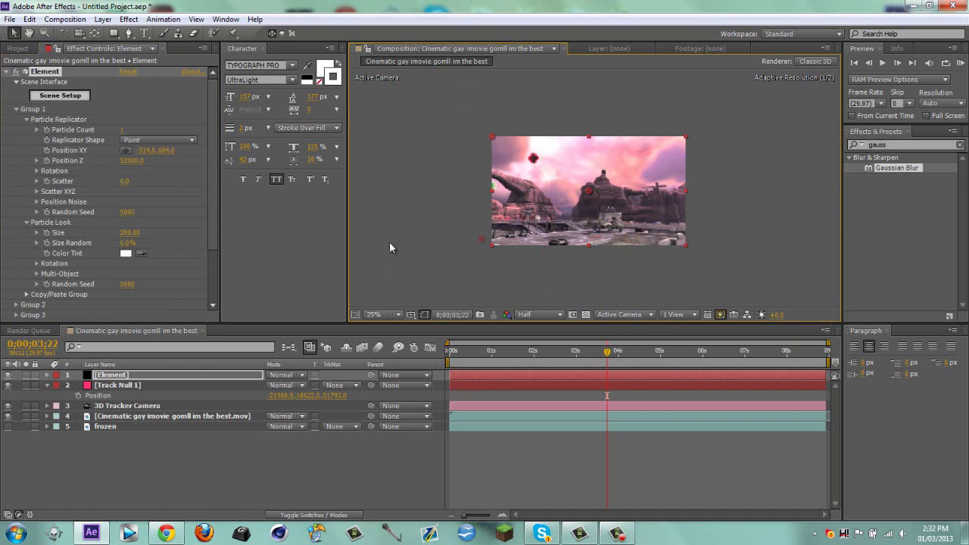
{"action": "left_click_drag", "start_coordinate": [390, 243], "coordinate": [728, 209]}
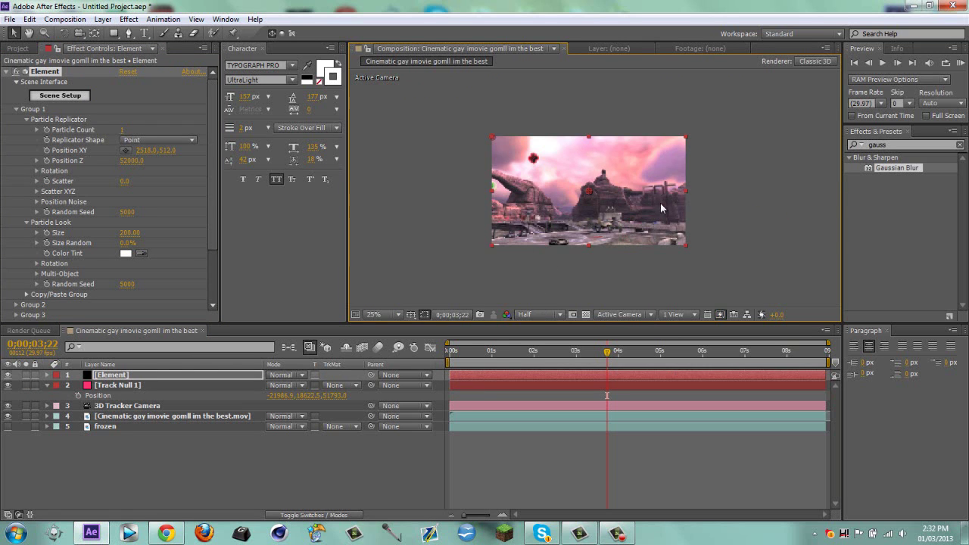
Reset Group 1's Position Z in the Element effect to 0, and bring it up to about 20750
{"action": "key", "text": "period"}
{"action": "left_click_drag", "start_coordinate": [606, 353], "coordinate": [574, 349]}
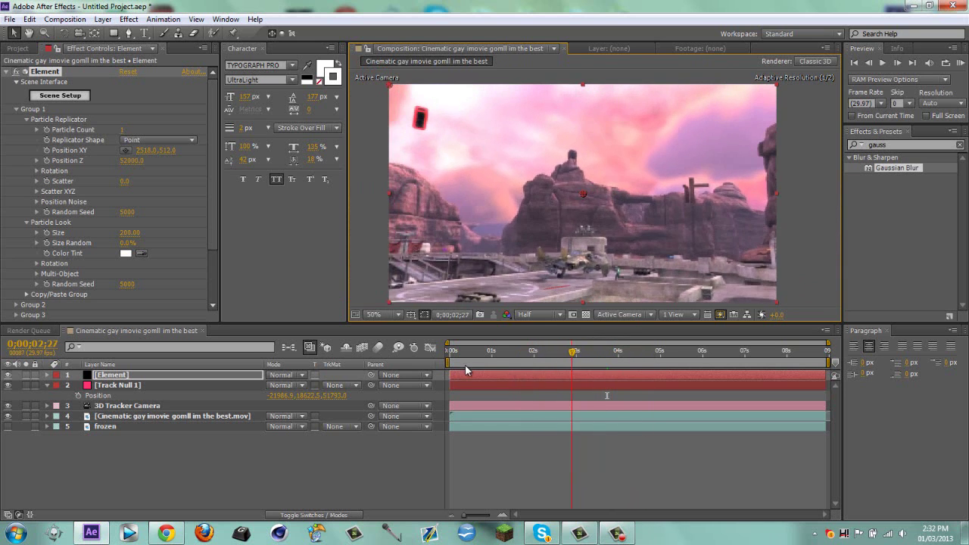
{"action": "key", "text": "Home"}
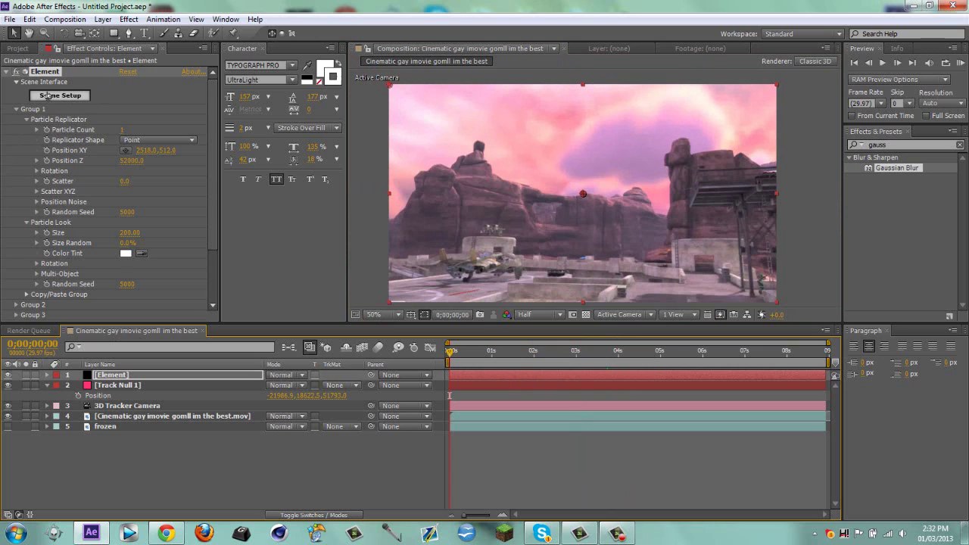
{"action": "left_click", "coordinate": [132, 160]}
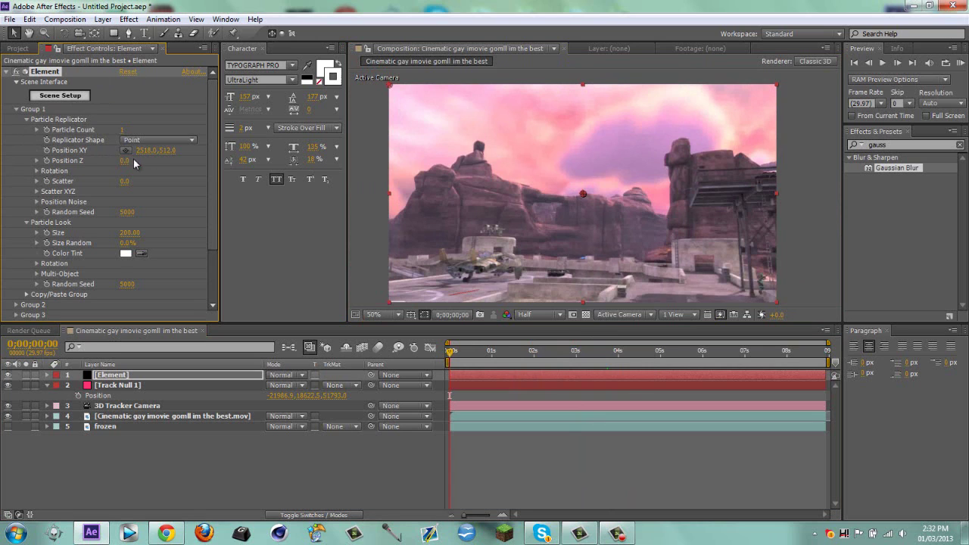
{"action": "mouse_move", "coordinate": [455, 364]}
{"action": "left_mouse_down"}
{"action": "mouse_move", "coordinate": [534, 364]}
{"action": "mouse_move", "coordinate": [465, 364]}
{"action": "left_mouse_up"}
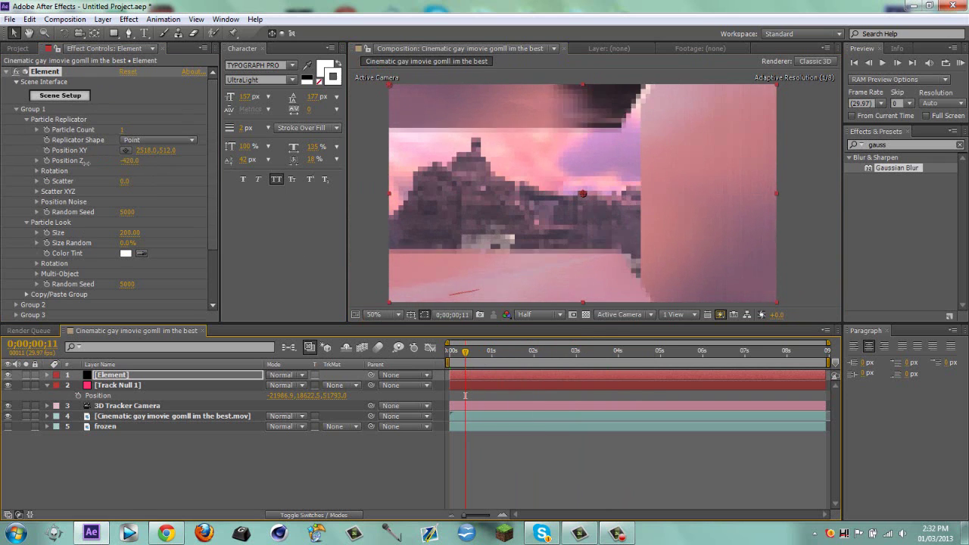
{"action": "left_click_drag", "start_coordinate": [124, 161], "coordinate": [152, 161]}
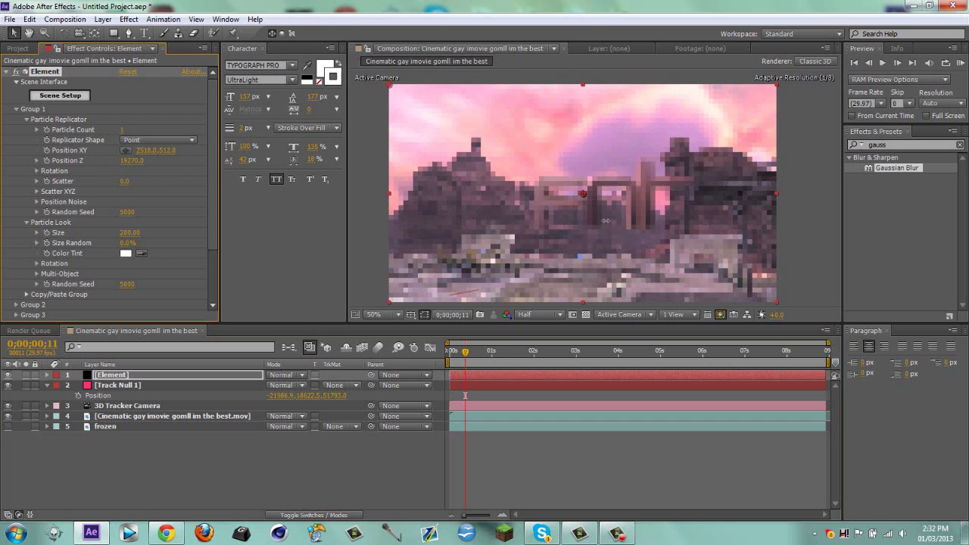
End the work area at 0;00;03;13 and trim the composition to the work area
{"action": "left_click_drag", "start_coordinate": [467, 361], "coordinate": [594, 356]}
{"action": "key", "text": "n"}
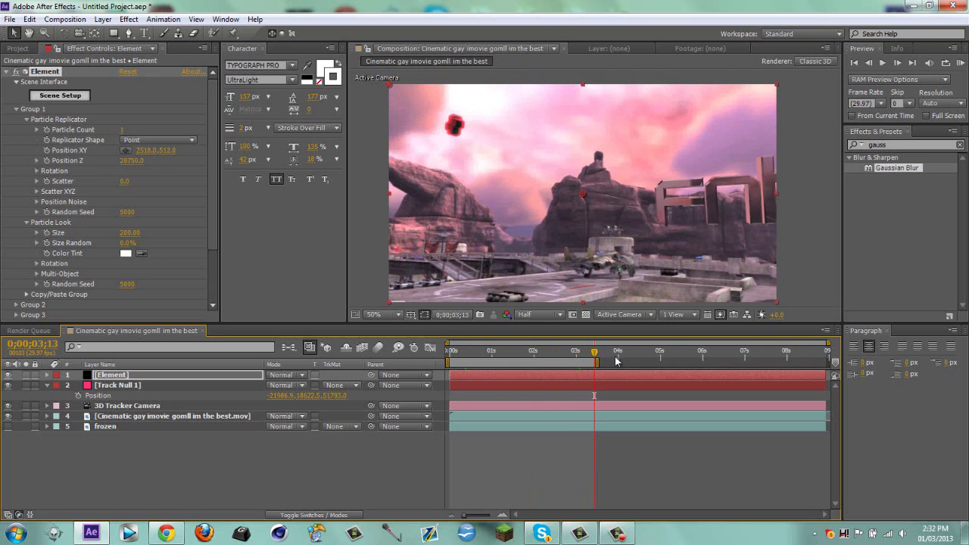
{"action": "right_click", "coordinate": [596, 362]}
{"action": "left_click", "coordinate": [605, 394]}
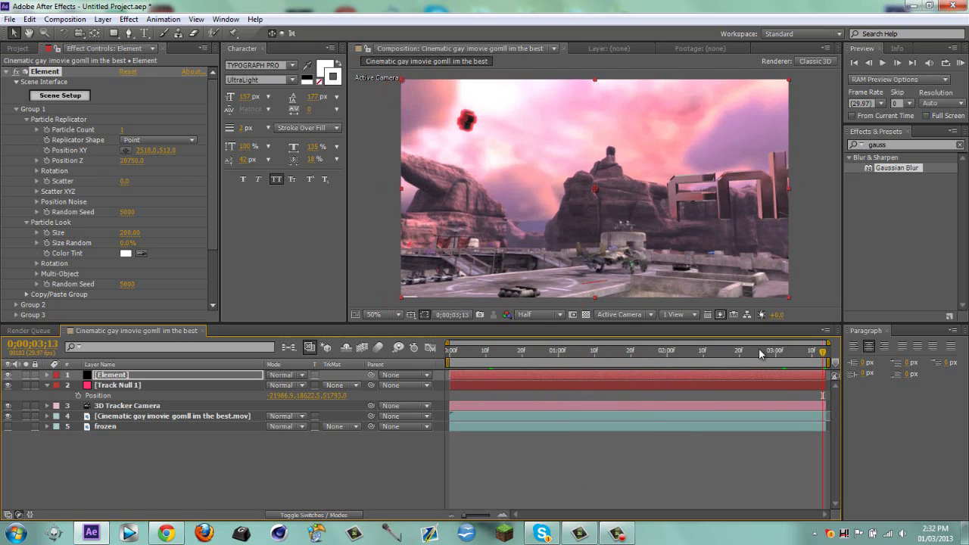
Return to the first frame, collapse Track Null 1's properties and enable Multi-Object for Group 1 on the Element layer
{"action": "left_click_drag", "start_coordinate": [775, 356], "coordinate": [444, 358]}
{"action": "left_click", "coordinate": [110, 386]}
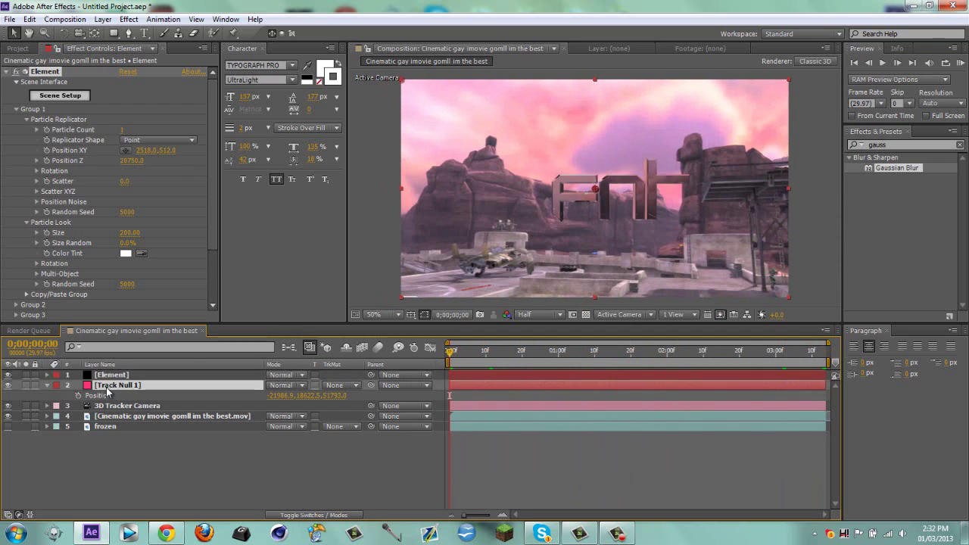
{"action": "key", "text": "p"}
{"action": "left_click", "coordinate": [125, 377]}
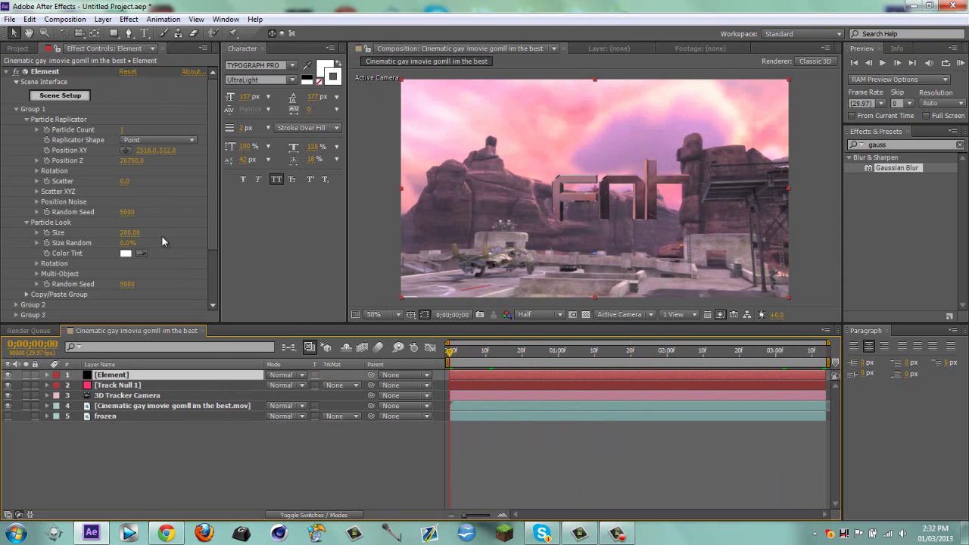
{"action": "left_click", "coordinate": [36, 274]}
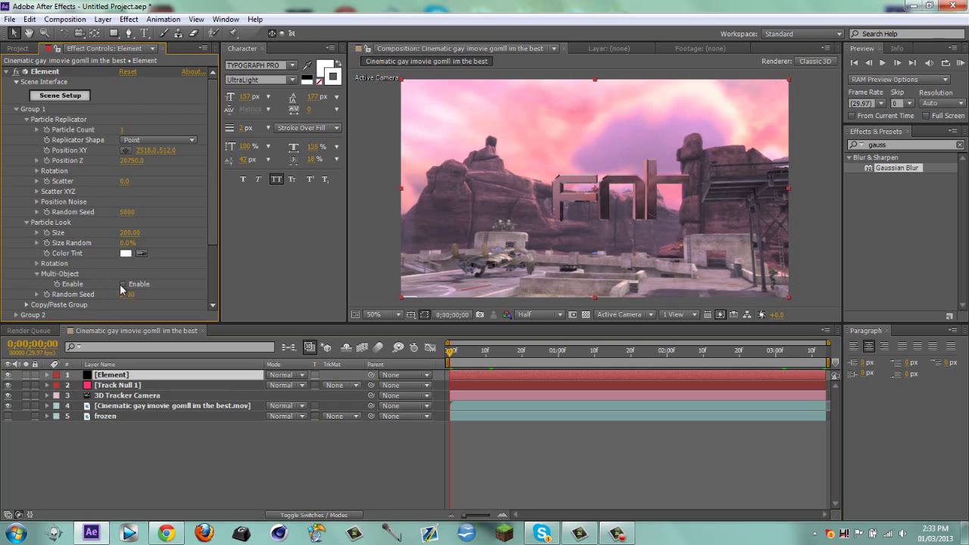
{"action": "left_click", "coordinate": [123, 284]}
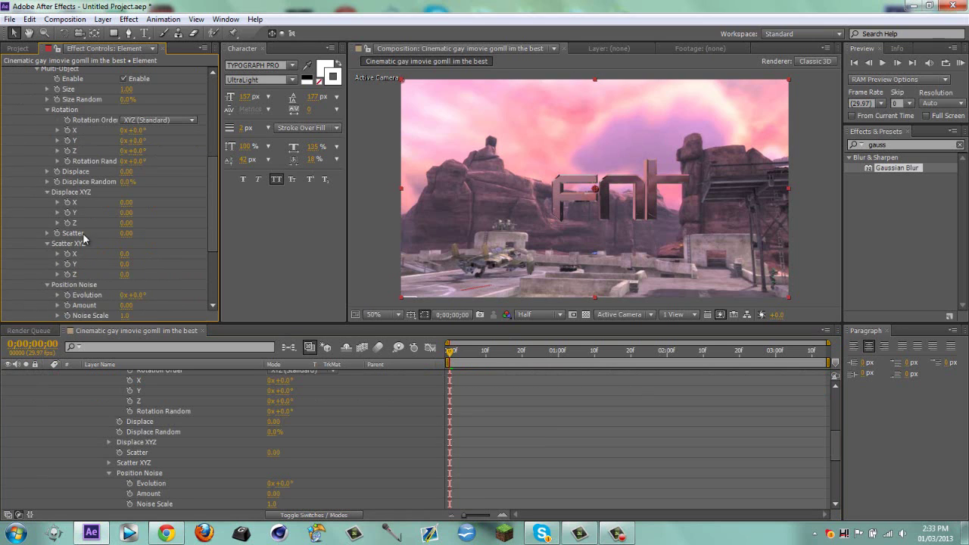
Keyframe Multi-Object Rotation Random, Displace Y and Z, and Scatter X, Y and Z at 0;00;00;00 and 0;00;03;02
{"action": "left_click", "coordinate": [66, 161]}
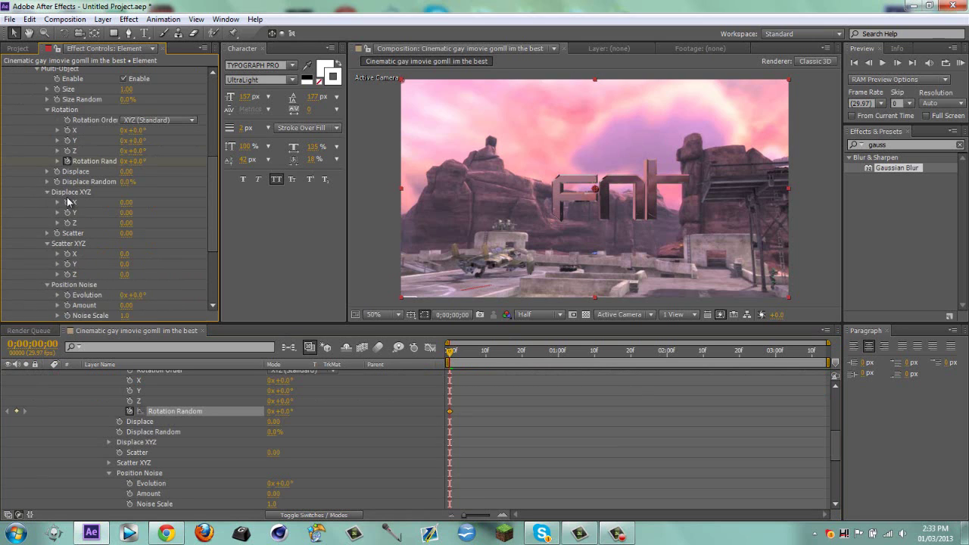
{"action": "left_click", "coordinate": [70, 223]}
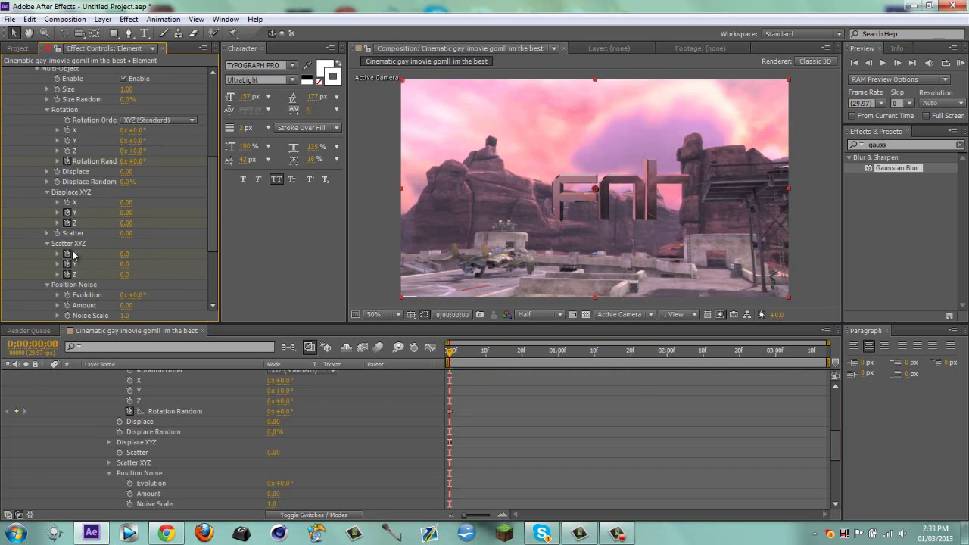
{"action": "key", "text": "u"}
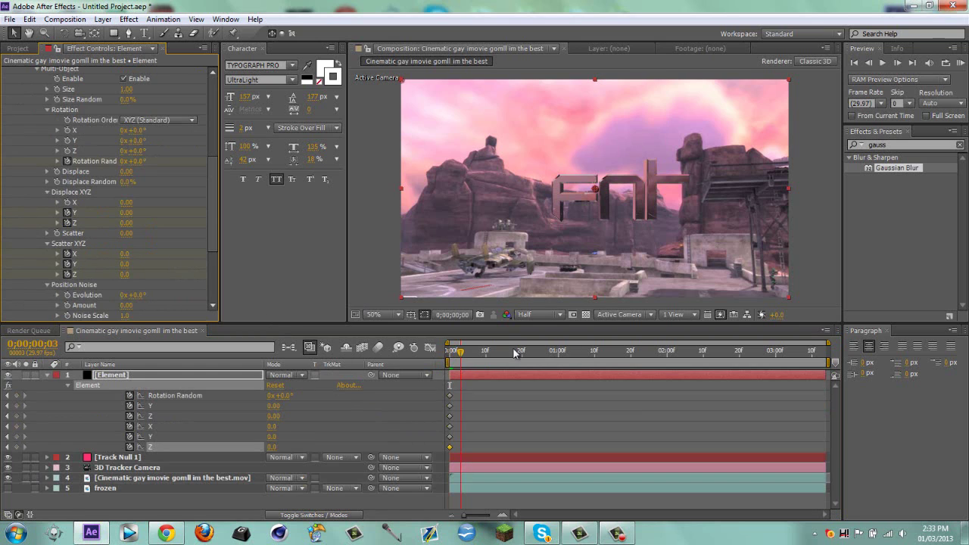
{"action": "left_click_drag", "start_coordinate": [451, 352], "coordinate": [784, 357]}
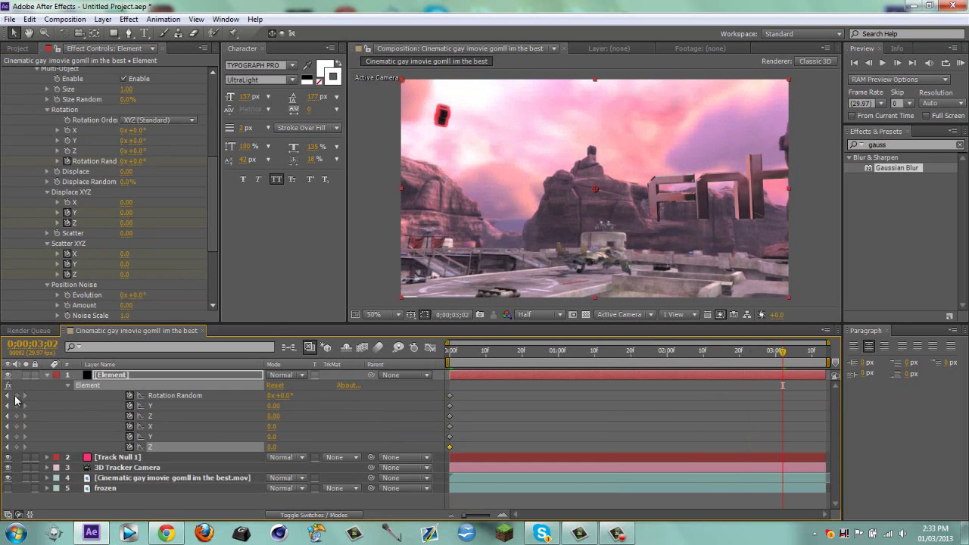
{"action": "left_click_drag", "start_coordinate": [15, 395], "coordinate": [17, 447]}
At the first frame, set Rotation Random to 195°, Displace Y to 0.98, Displace Z to 5.81, and Scatter XYZ to 9.1, 8.9, 11.7
{"action": "key", "text": "Home"}
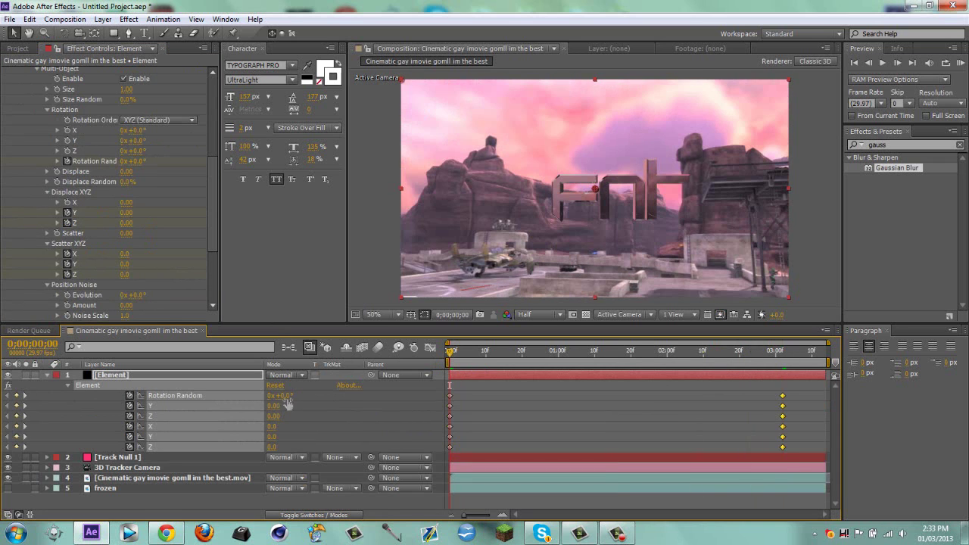
{"action": "left_click_drag", "start_coordinate": [280, 395], "coordinate": [316, 453]}
{"action": "left_click_drag", "start_coordinate": [270, 430], "coordinate": [335, 437]}
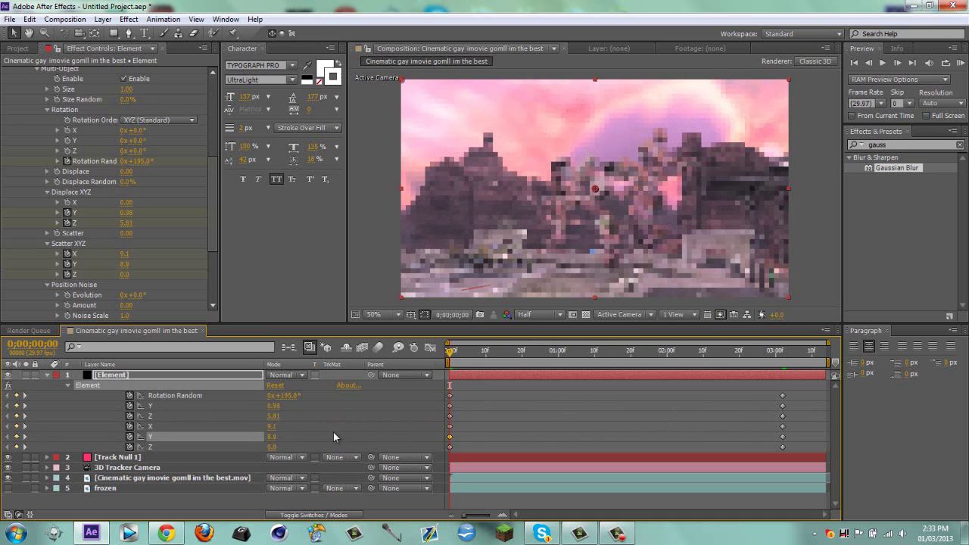
{"action": "left_click_drag", "start_coordinate": [271, 447], "coordinate": [522, 437]}
{"action": "left_click_drag", "start_coordinate": [946, 386], "coordinate": [947, 387]}
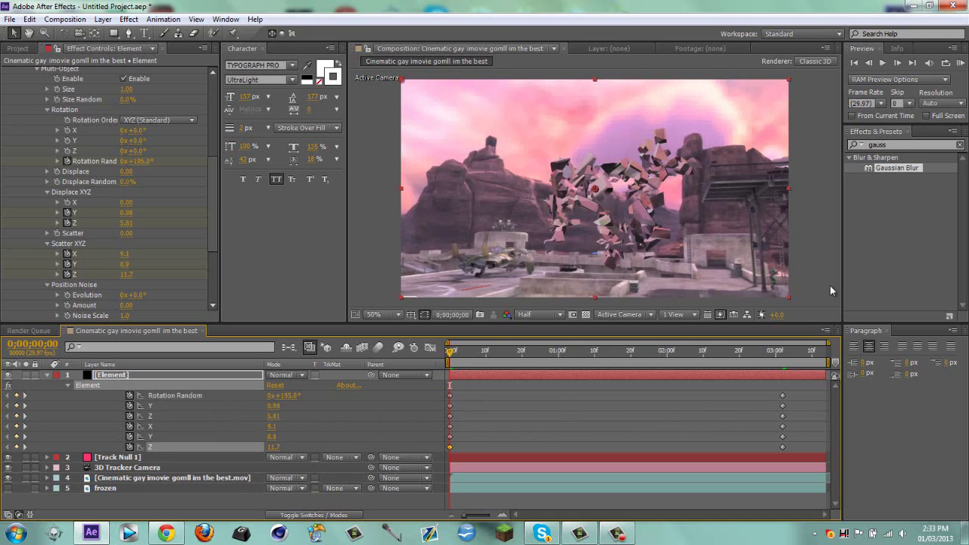
Enable keyframing for Displace X at the first frame and list the Element layer's keyframed properties in the timeline
{"action": "left_click", "coordinate": [81, 209]}
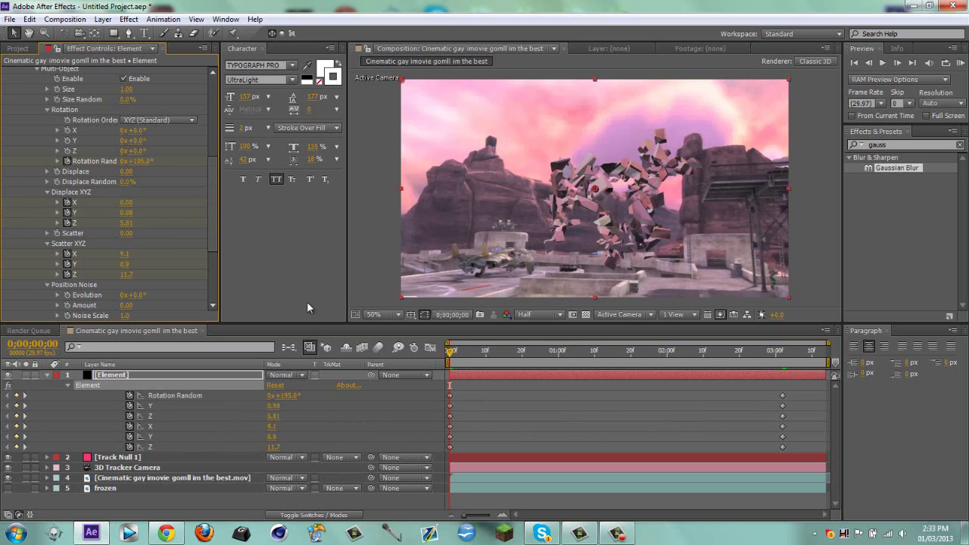
{"action": "key", "text": "u"}
{"action": "key", "text": "u"}
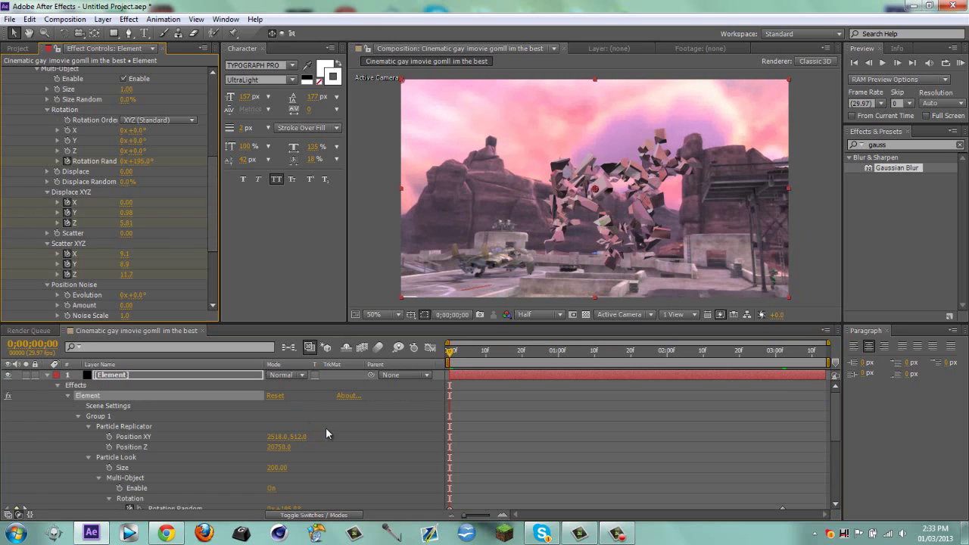
{"action": "key", "text": "u"}
{"action": "key", "text": "u"}
{"action": "key", "text": "u"}
{"action": "key", "text": "u"}
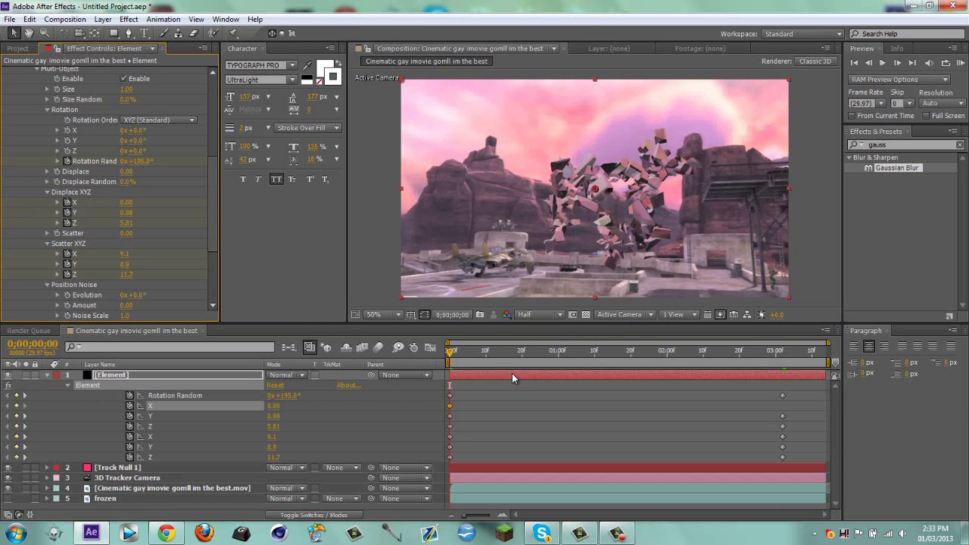
Set Displace X to 1.34 at the first frame and to 0 at 0;00;03;02
{"action": "left_click", "coordinate": [310, 408]}
{"action": "left_click_drag", "start_coordinate": [300, 406], "coordinate": [731, 356]}
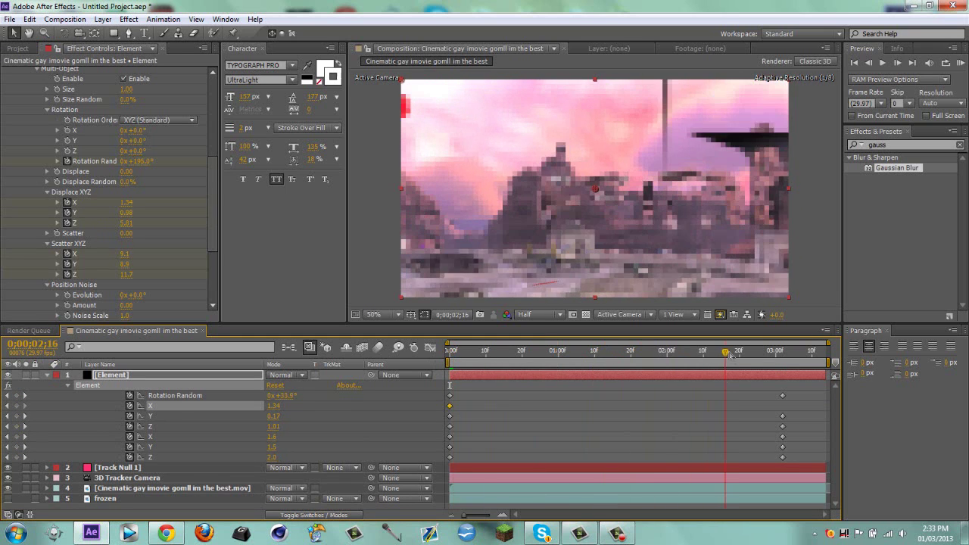
{"action": "left_click", "coordinate": [25, 395]}
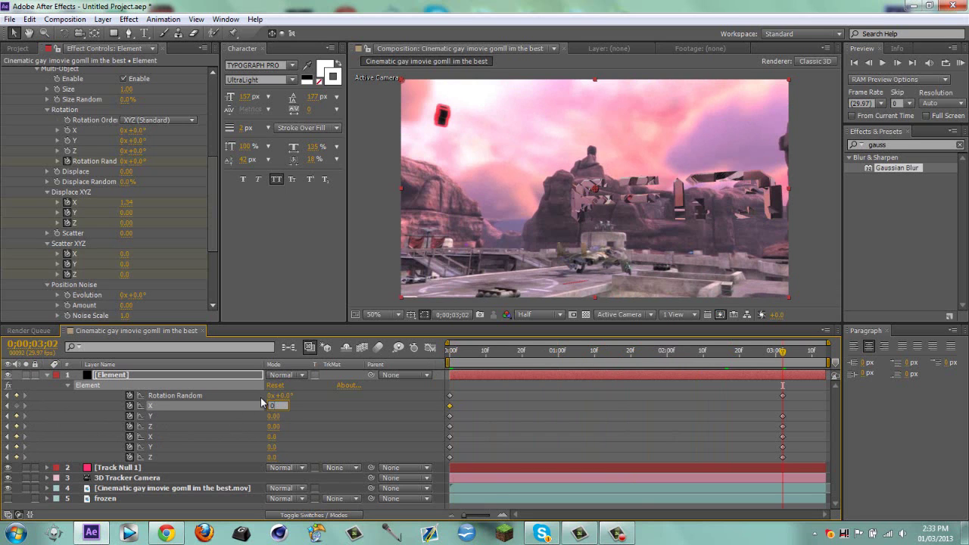
{"action": "key", "text": "Return"}
Select all of the Element layer's keyframes and apply Easy Ease to them
{"action": "left_click_drag", "start_coordinate": [654, 367], "coordinate": [824, 460]}
{"action": "right_click", "coordinate": [783, 458]}
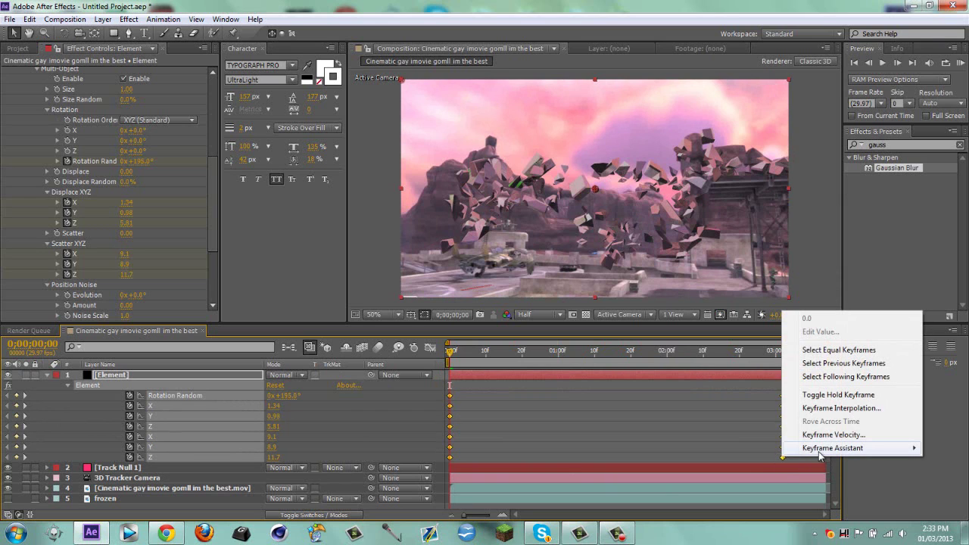
{"action": "mouse_move", "coordinate": [832, 447]}
{"action": "left_click", "coordinate": [666, 381]}
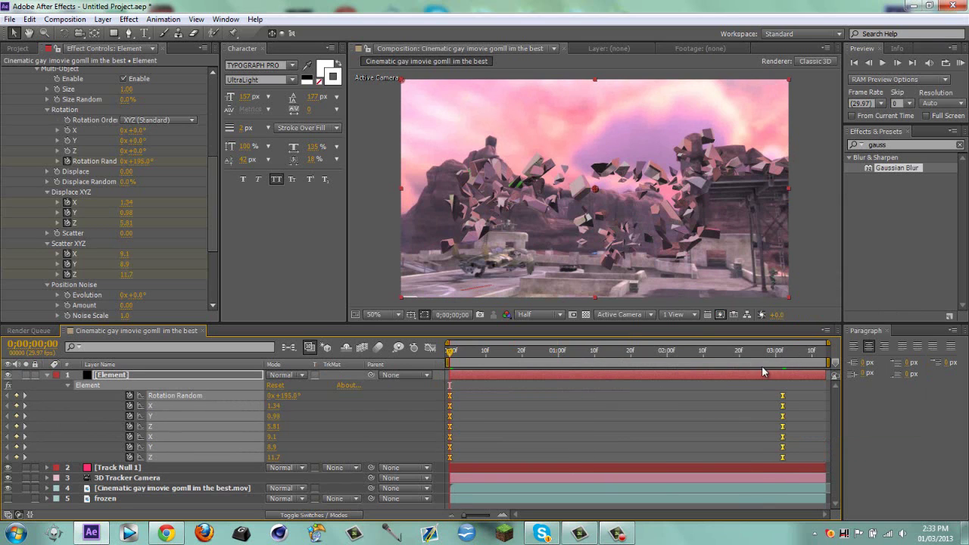
Add keyframes for all seven animated properties at 0;00;02;22 and move them to about 0;00;02;08
{"action": "left_click", "coordinate": [762, 356]}
{"action": "left_click_drag", "start_coordinate": [766, 358], "coordinate": [755, 367]}
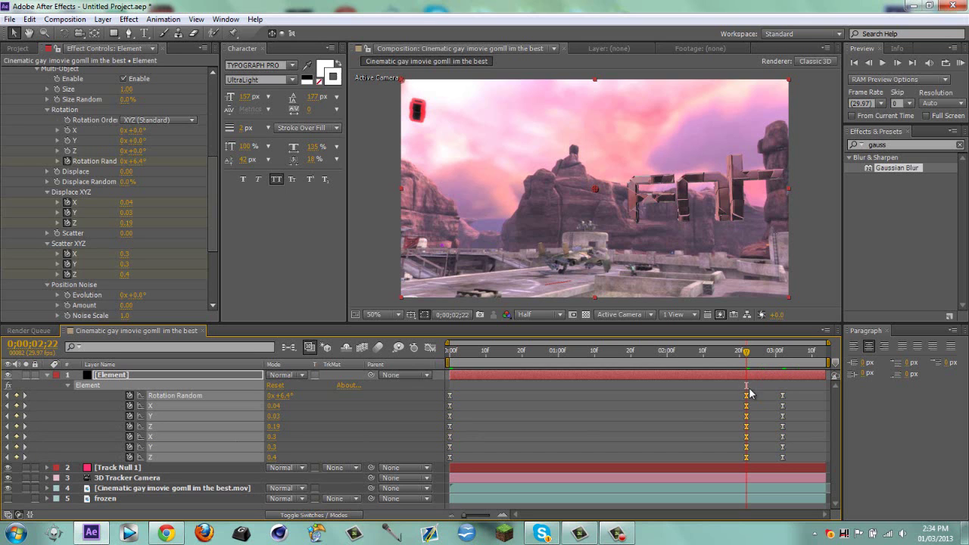
{"action": "left_click_drag", "start_coordinate": [749, 399], "coordinate": [698, 400]}
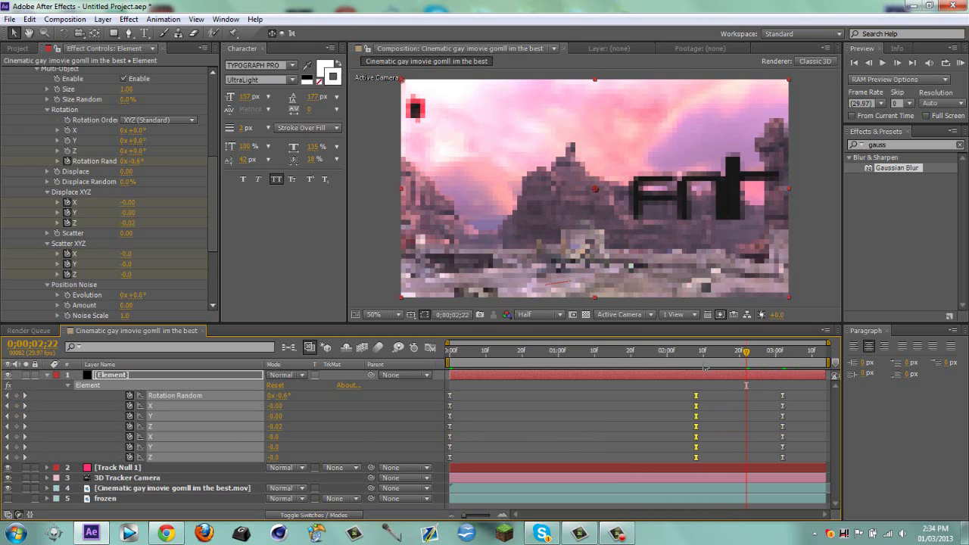
Add keyframes for all seven animated properties at 0;00;00;04 and move them to about 0;00;00;15
{"action": "left_click", "coordinate": [703, 354]}
{"action": "left_click_drag", "start_coordinate": [703, 354], "coordinate": [521, 353]}
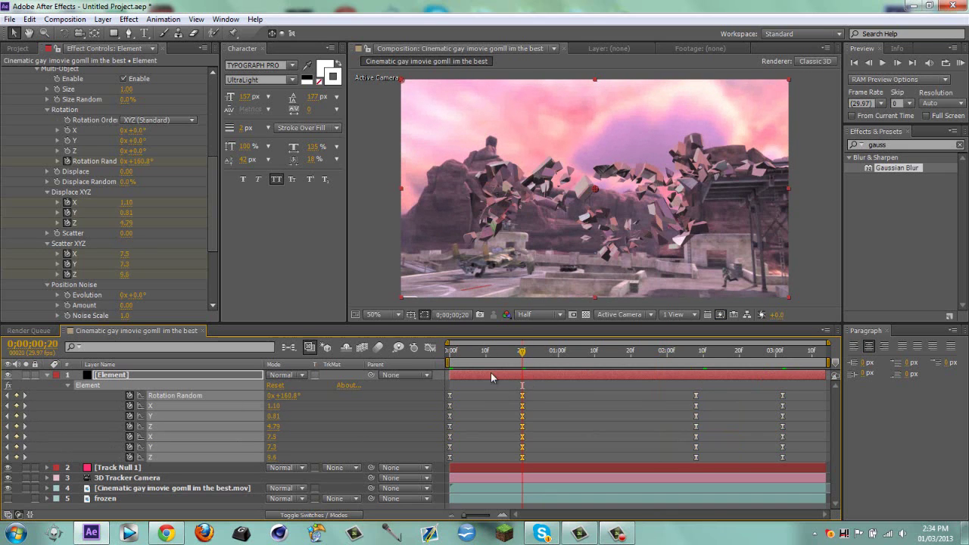
{"action": "left_click", "coordinate": [464, 352]}
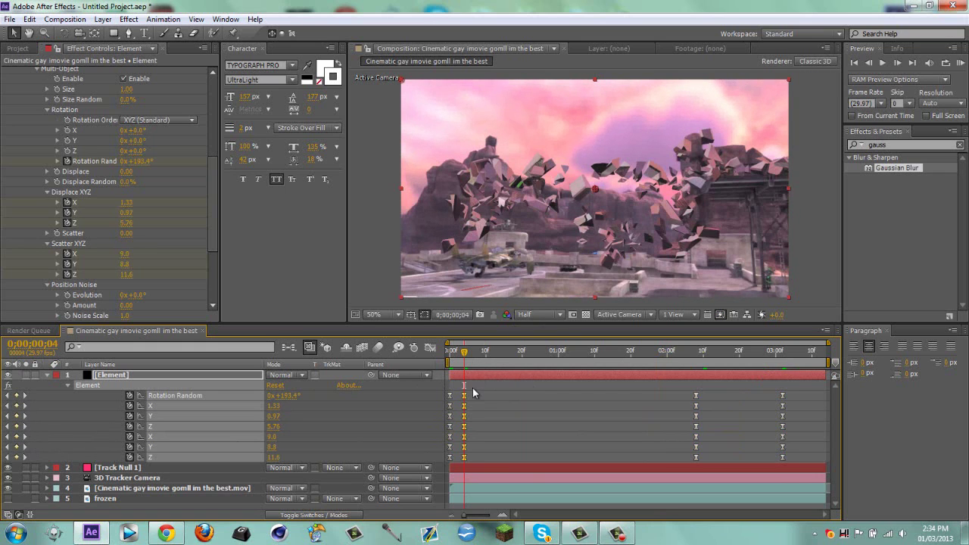
{"action": "left_click_drag", "start_coordinate": [466, 399], "coordinate": [503, 400]}
{"action": "left_click", "coordinate": [533, 381]}
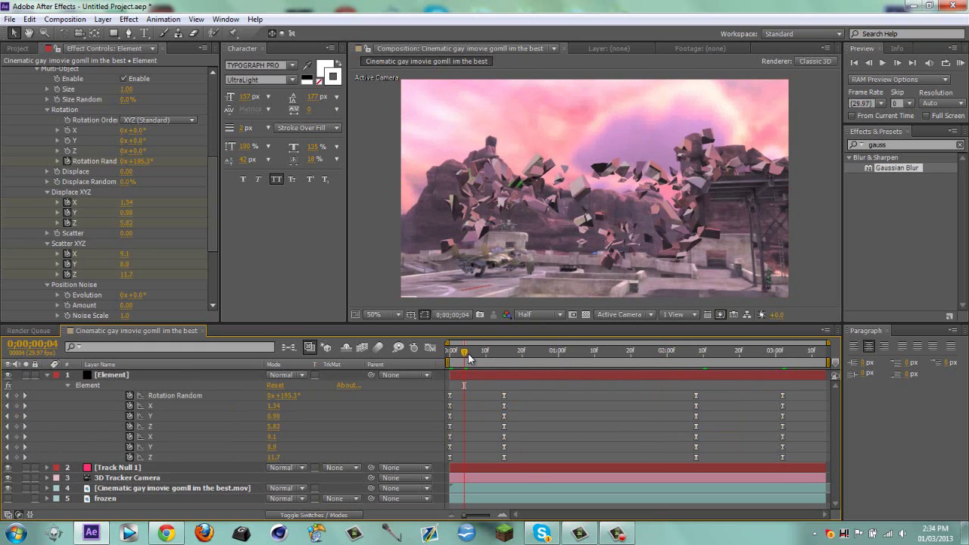
Set the composition viewer's resolution to Quarter and run a RAM preview of the text animation
{"action": "left_click_drag", "start_coordinate": [464, 353], "coordinate": [824, 352]}
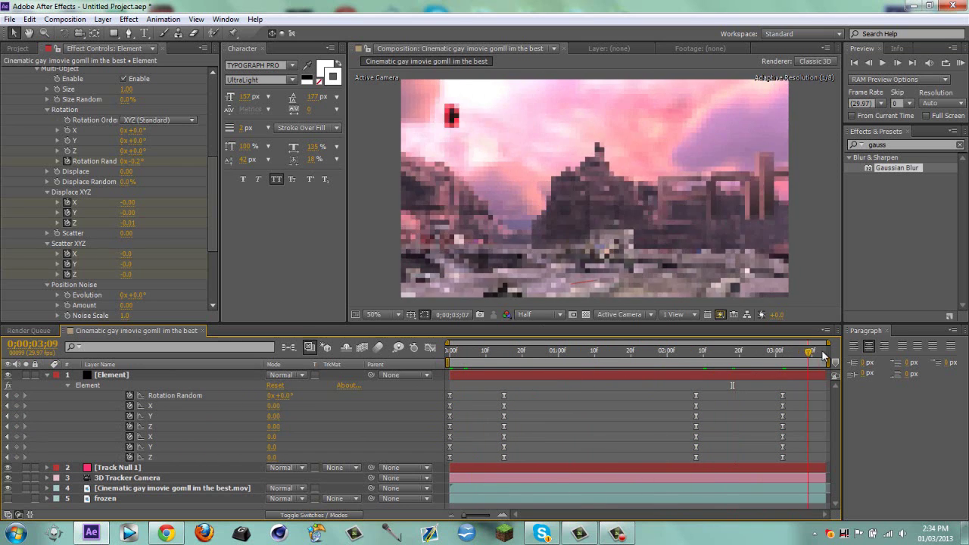
{"action": "left_click", "coordinate": [540, 314]}
{"action": "left_click", "coordinate": [546, 386]}
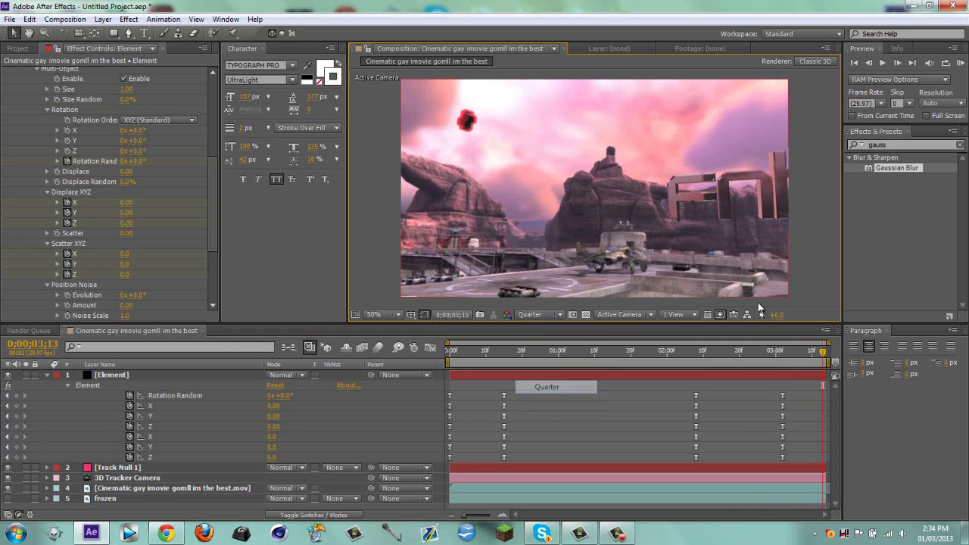
{"action": "left_click", "coordinate": [960, 63]}
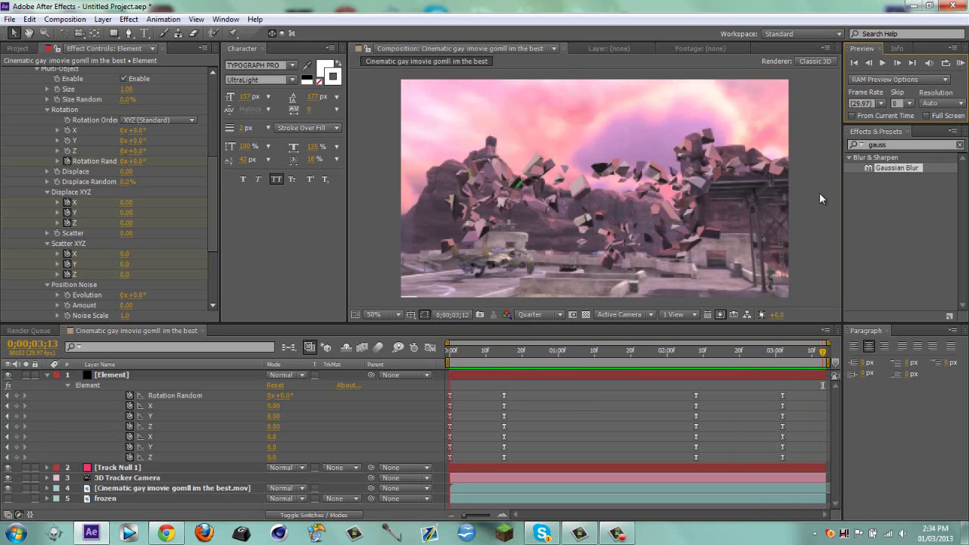
Scrub through the text animation up to about 0;00;03;11 and minimize the program to show the desktop
{"action": "left_click", "coordinate": [486, 352]}
{"action": "left_click_drag", "start_coordinate": [495, 351], "coordinate": [837, 350]}
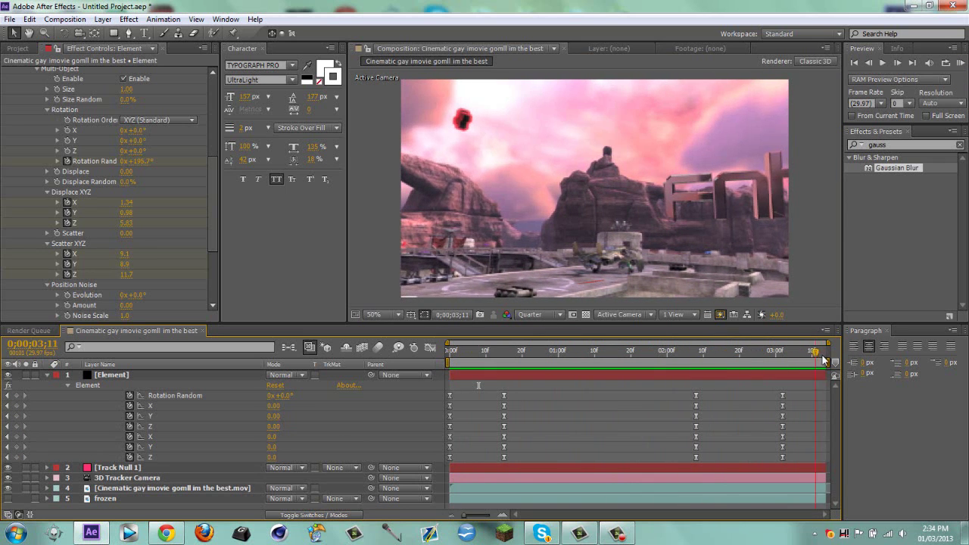
{"action": "left_click", "coordinate": [91, 532]}
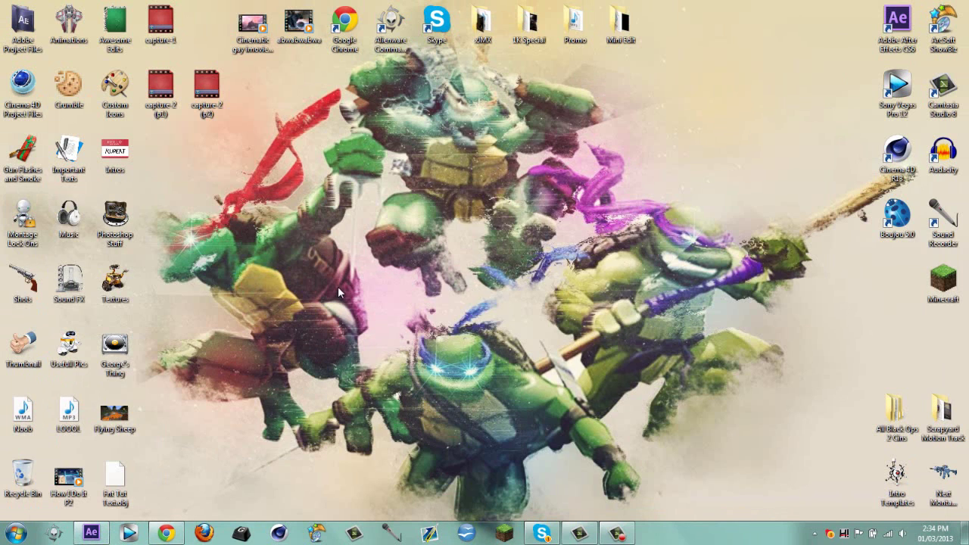